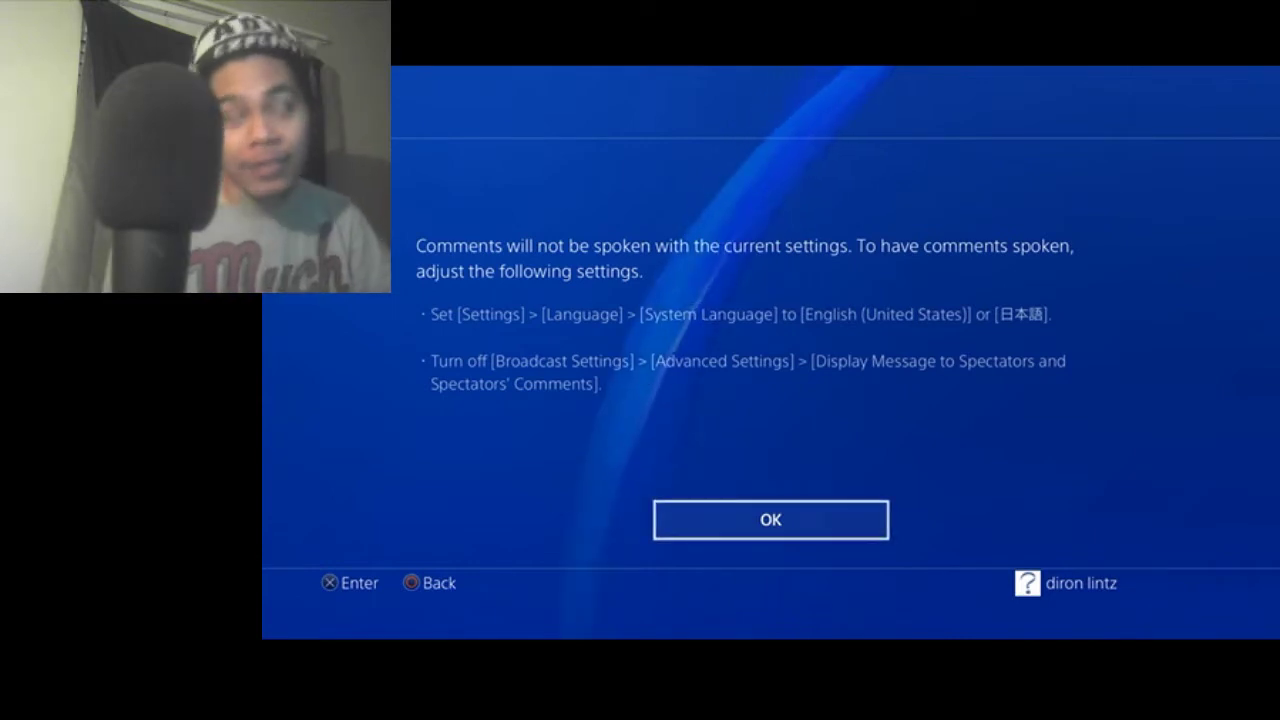
Step: Dismiss the notice about spoken comments and return from Comments to Speech to the broadcast Advanced Settings
key("Return")
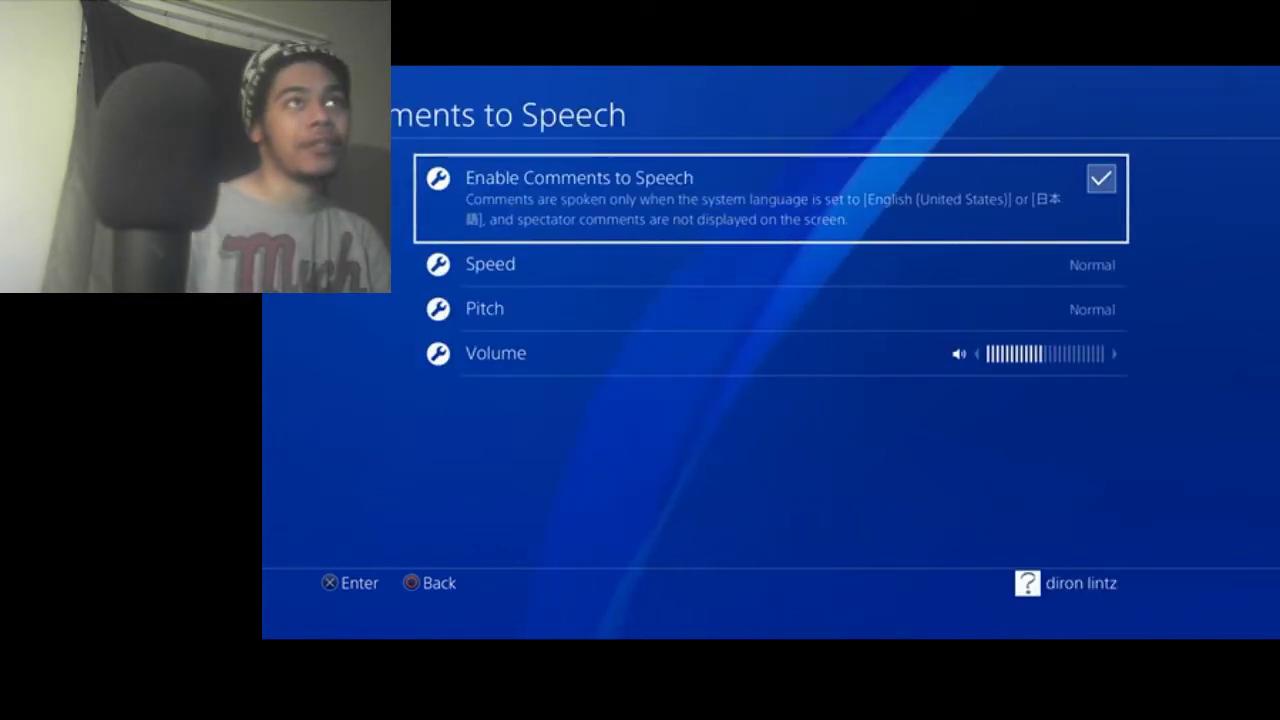
key("Down")
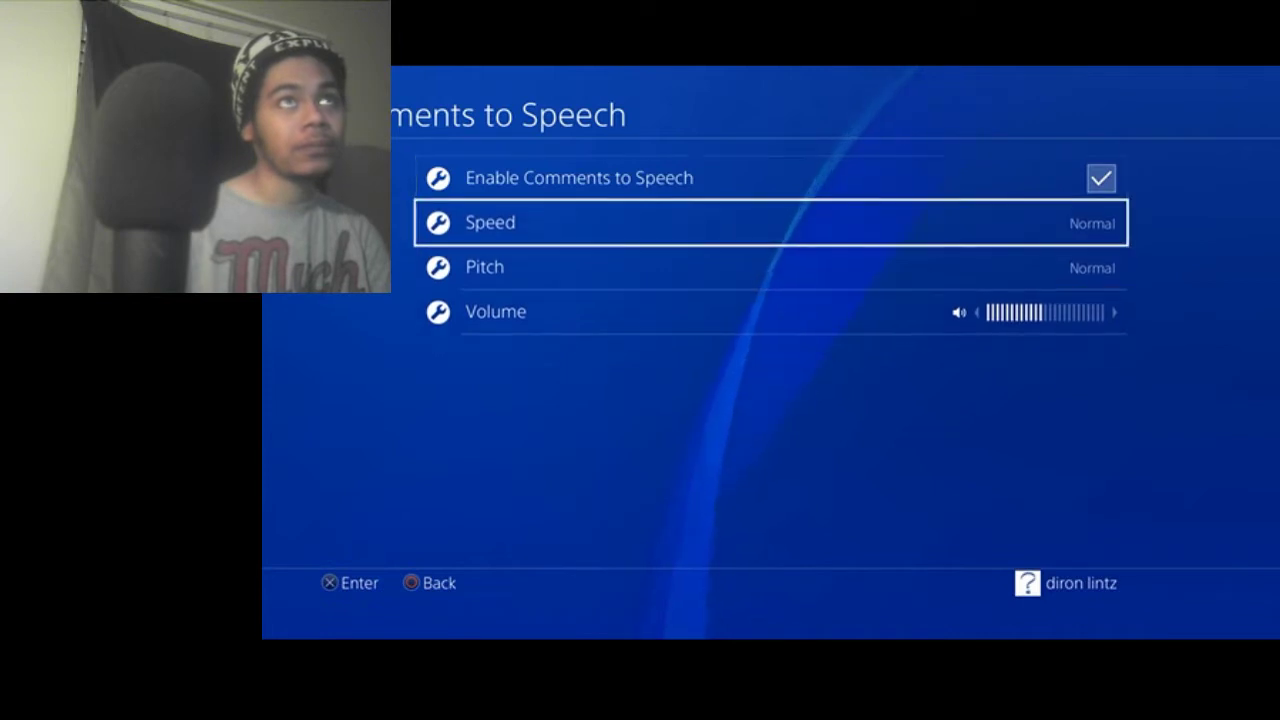
key("Up")
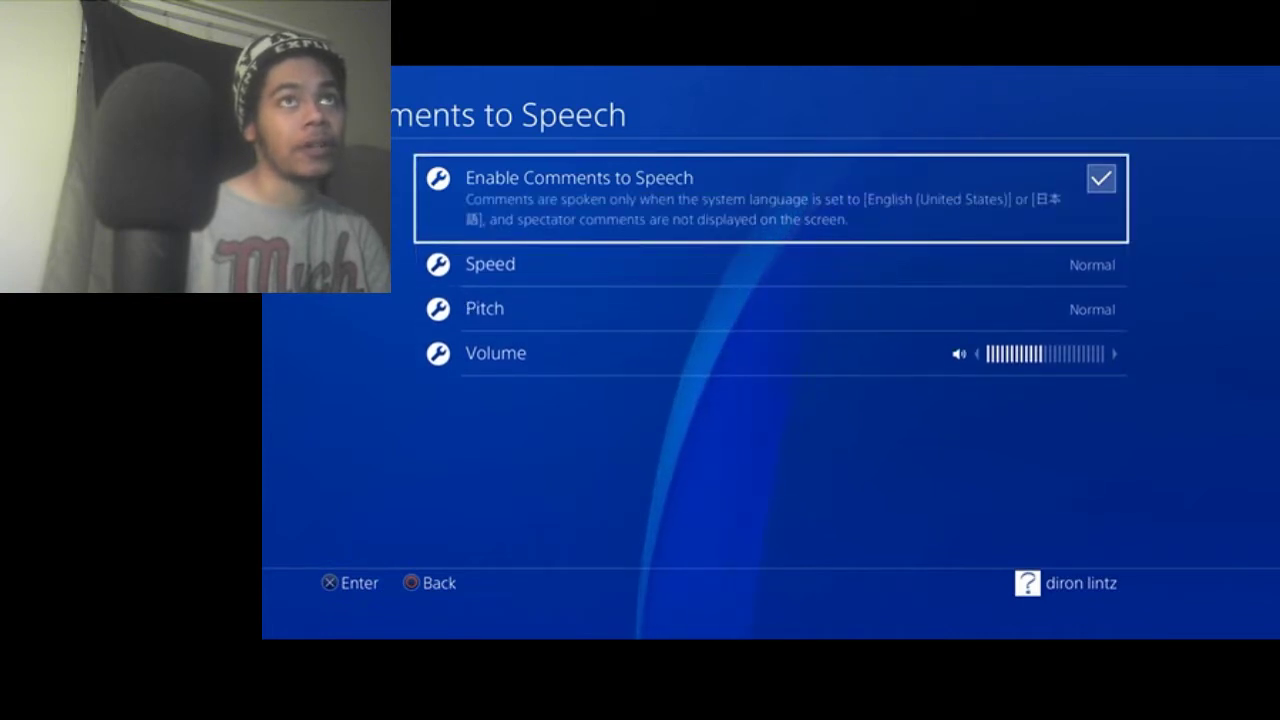
key("Return")
key("Escape")
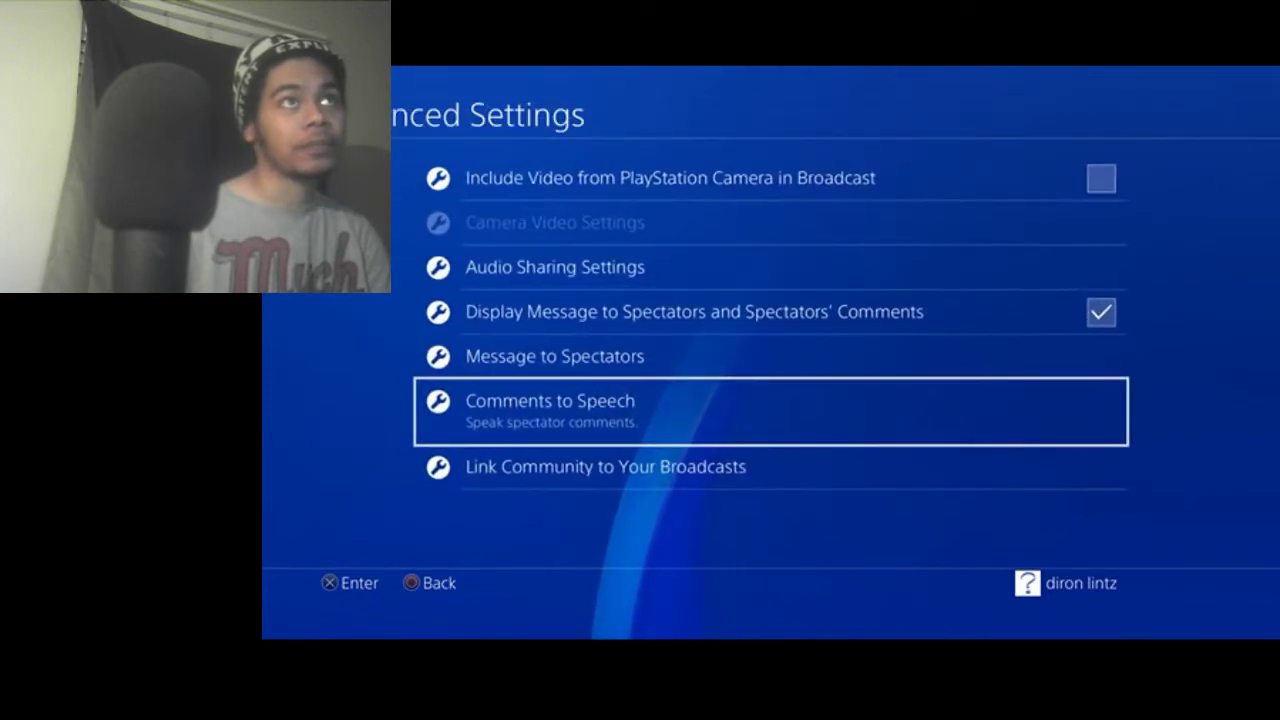
Step: Turn off Display Message to Spectators and Spectators' Comments
key("Up")
key("Up")
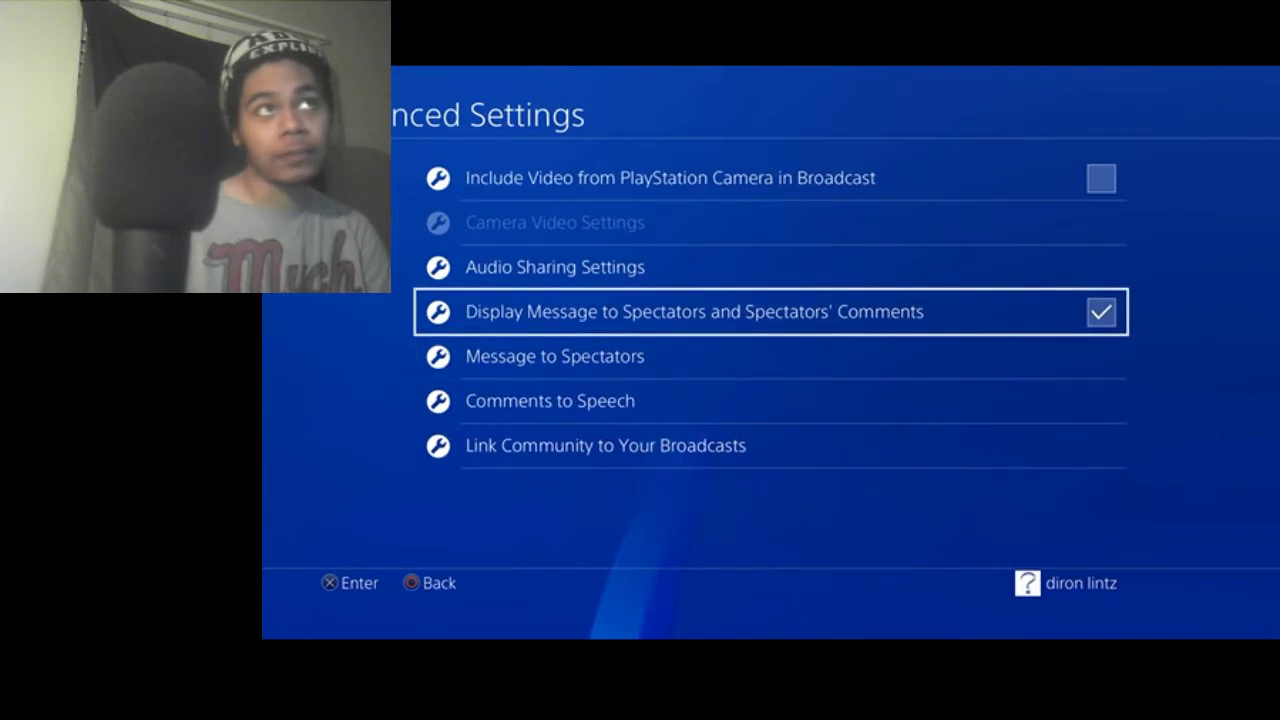
key("Return")
Step: Examine the Speed, Pitch and Volume options in Comments to Speech and go back to Advanced Settings
key("Down")
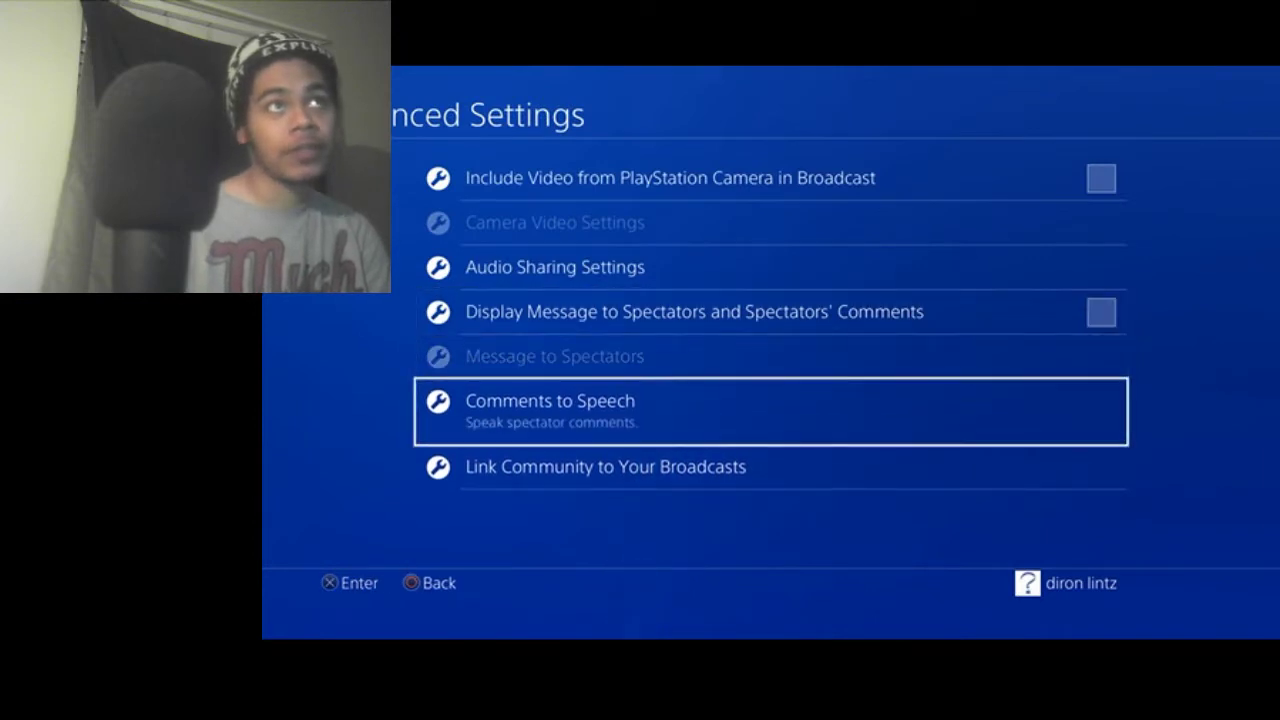
key("Return")
key("Return")
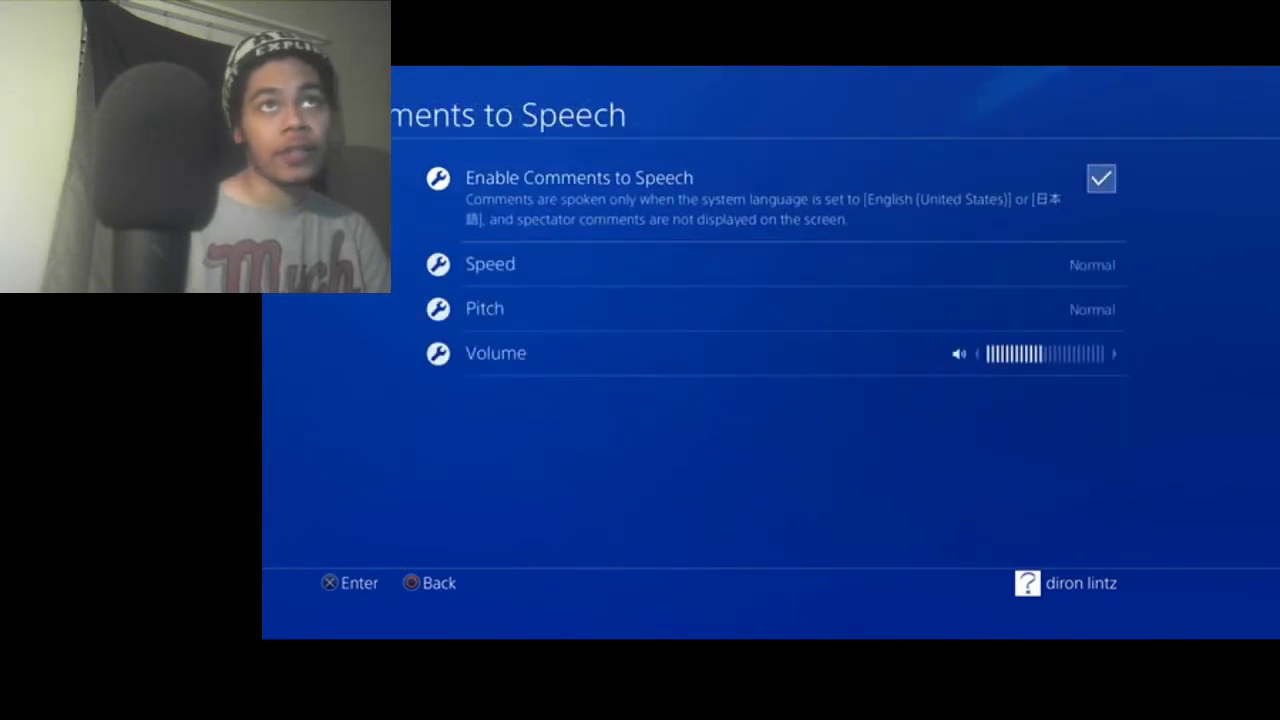
key("Down")
key("Down")
key("Down")
key("Up")
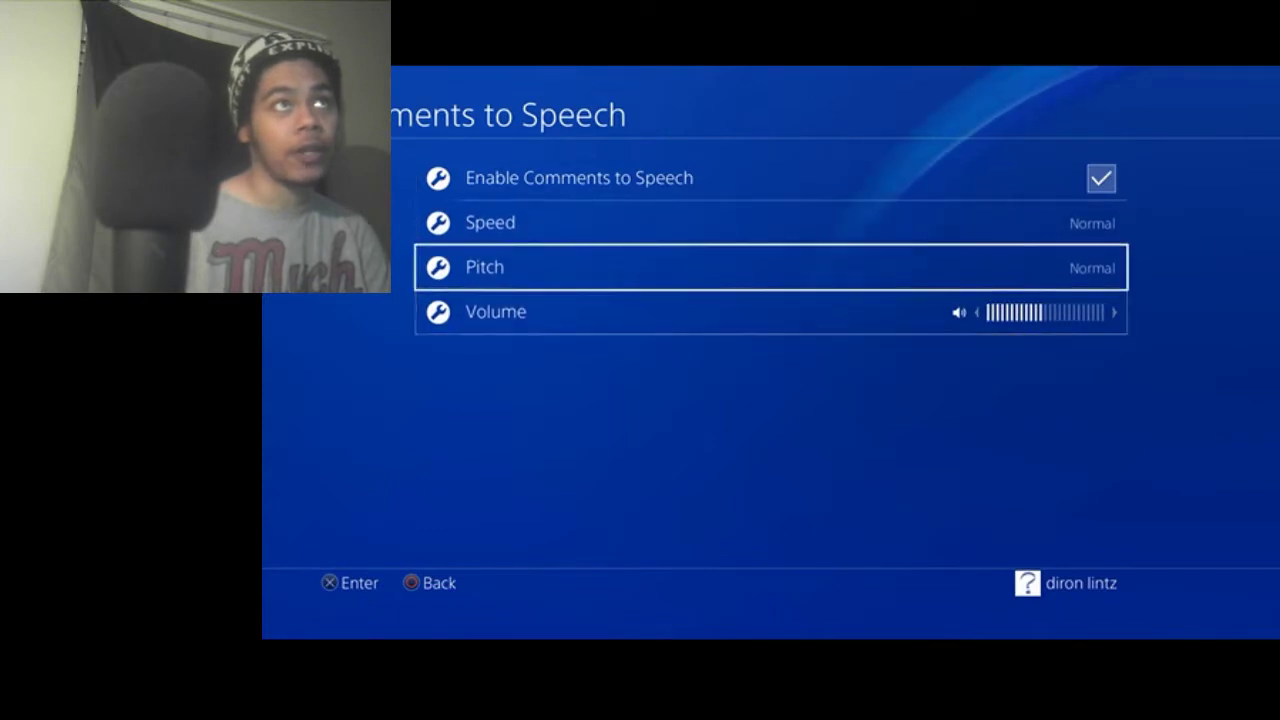
key("Up")
key("Down")
key("Down")
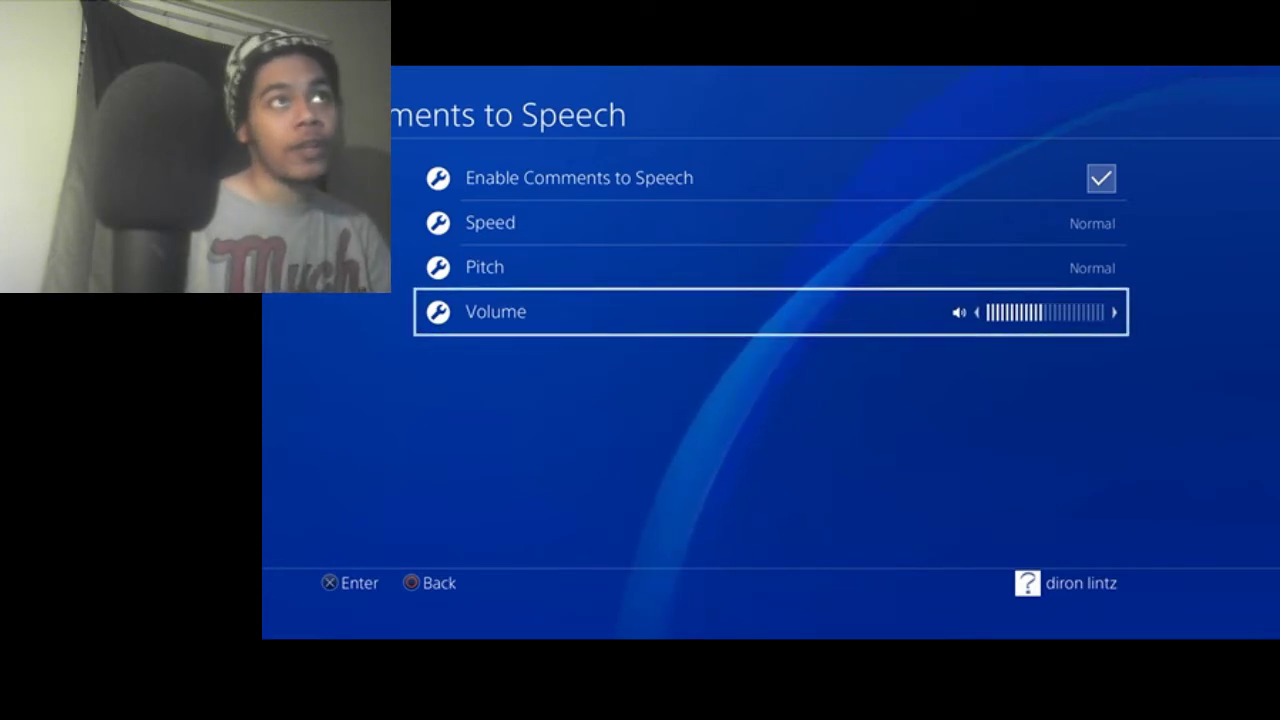
key("Up")
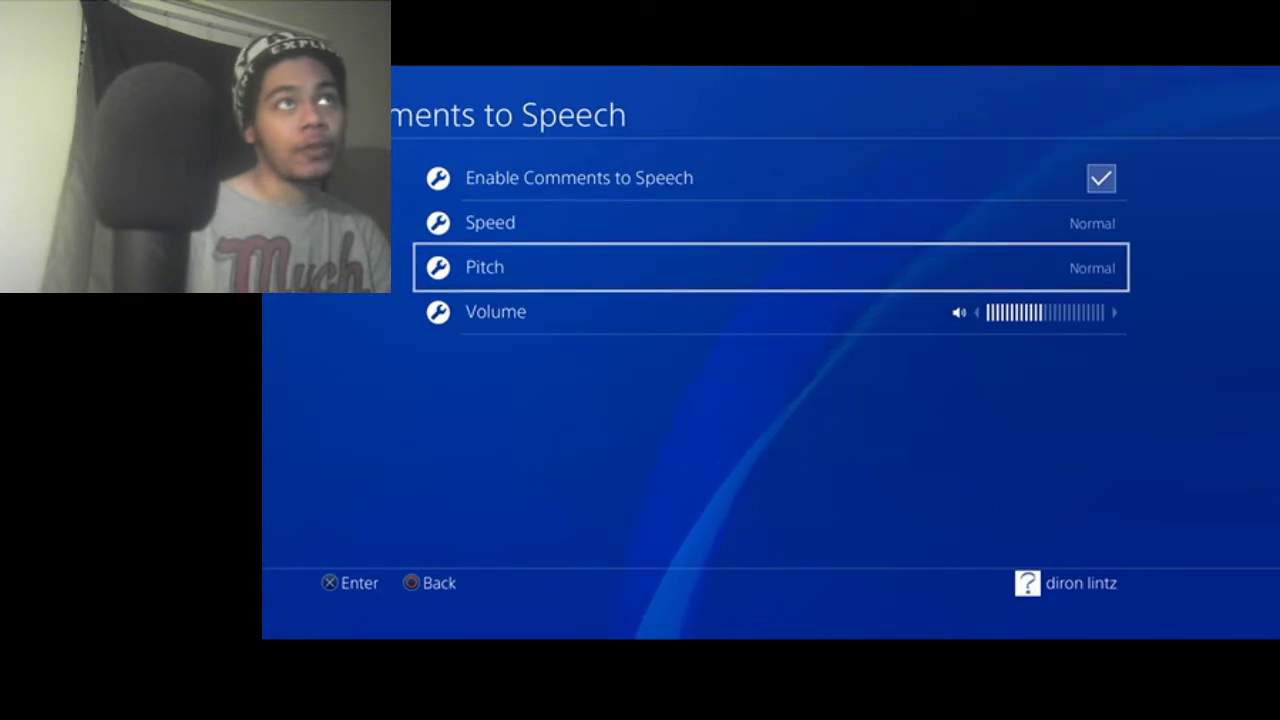
key("Escape")
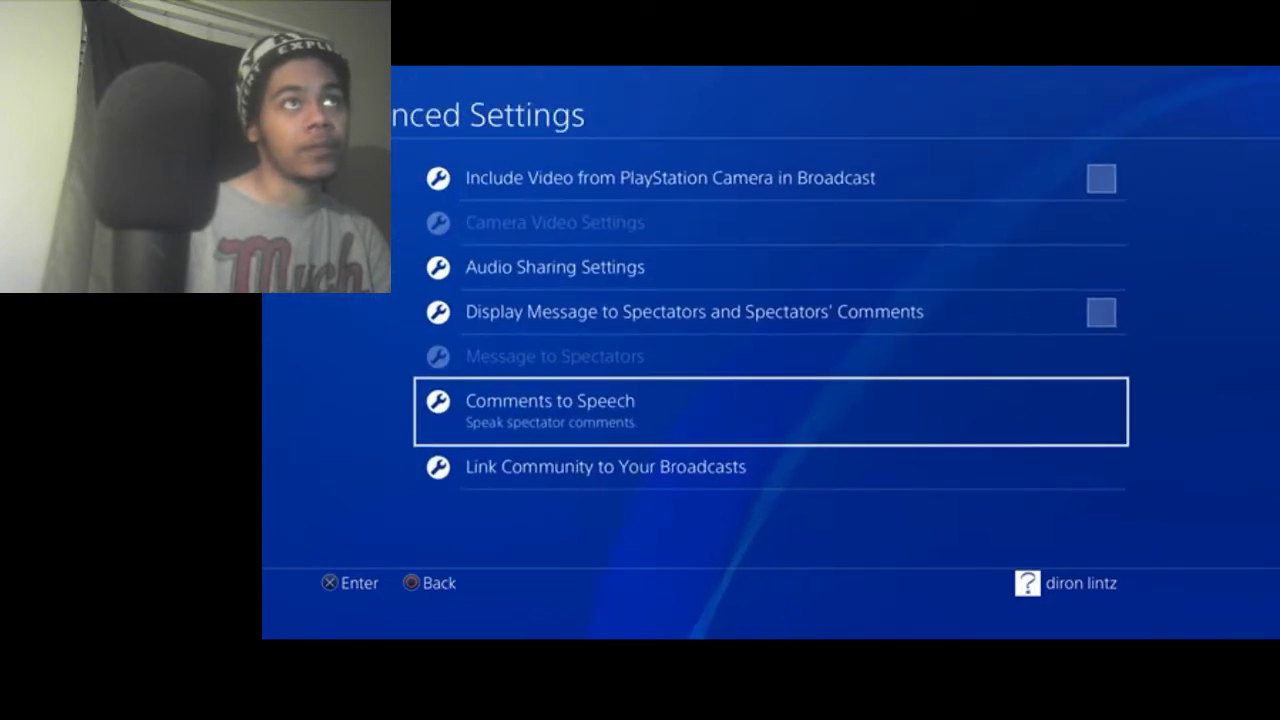
Step: Turn Display Message to Spectators and Spectators' Comments back on
key("Up")
key("Up")
key("Up")
key("Down")
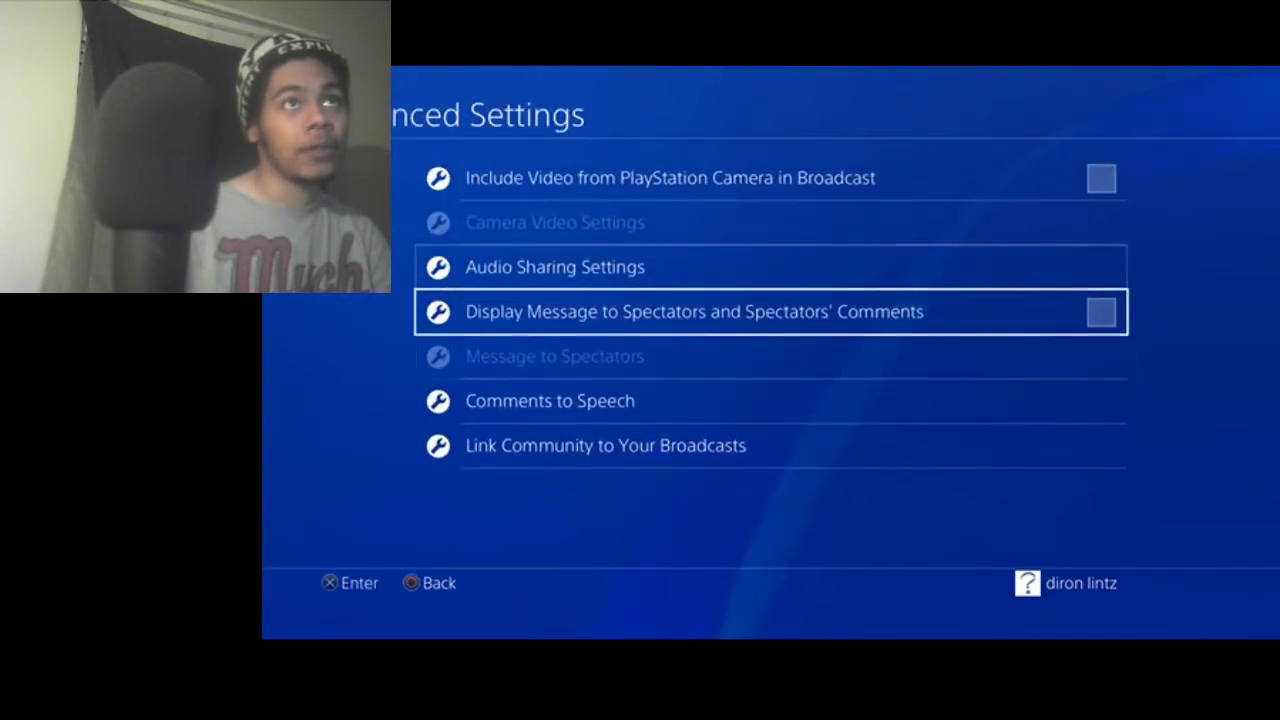
key("Return")
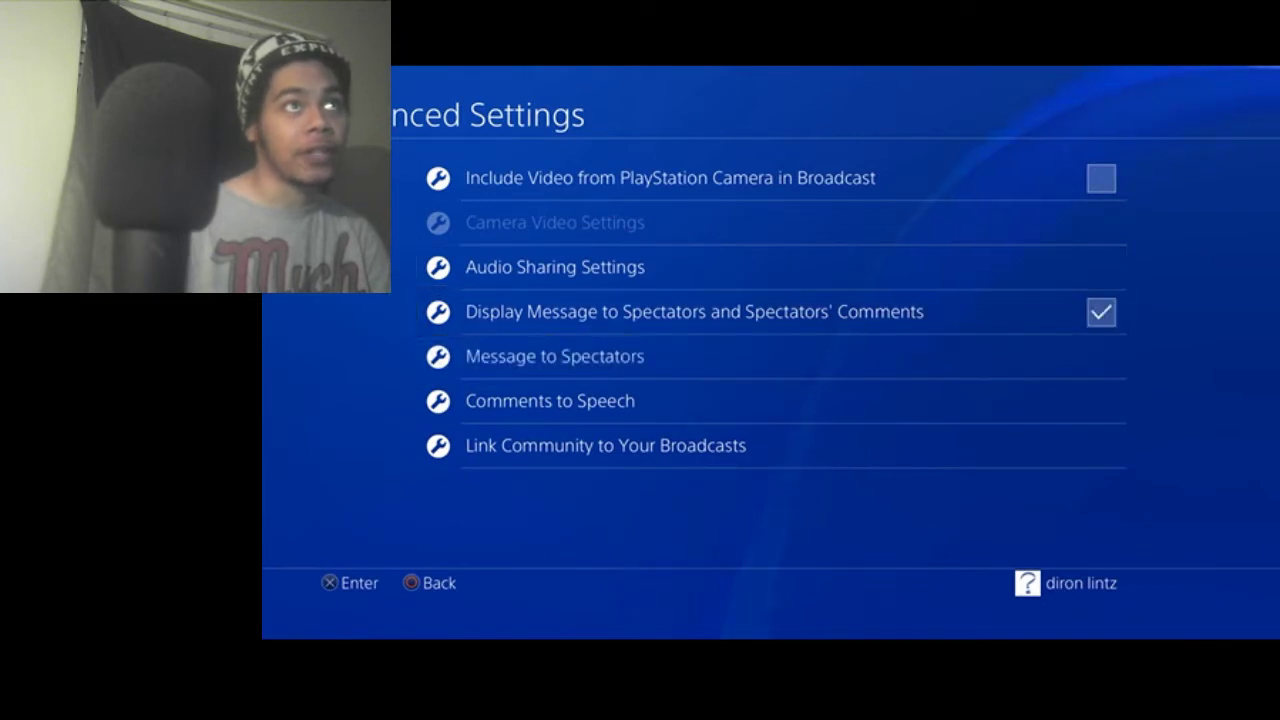
key("Down")
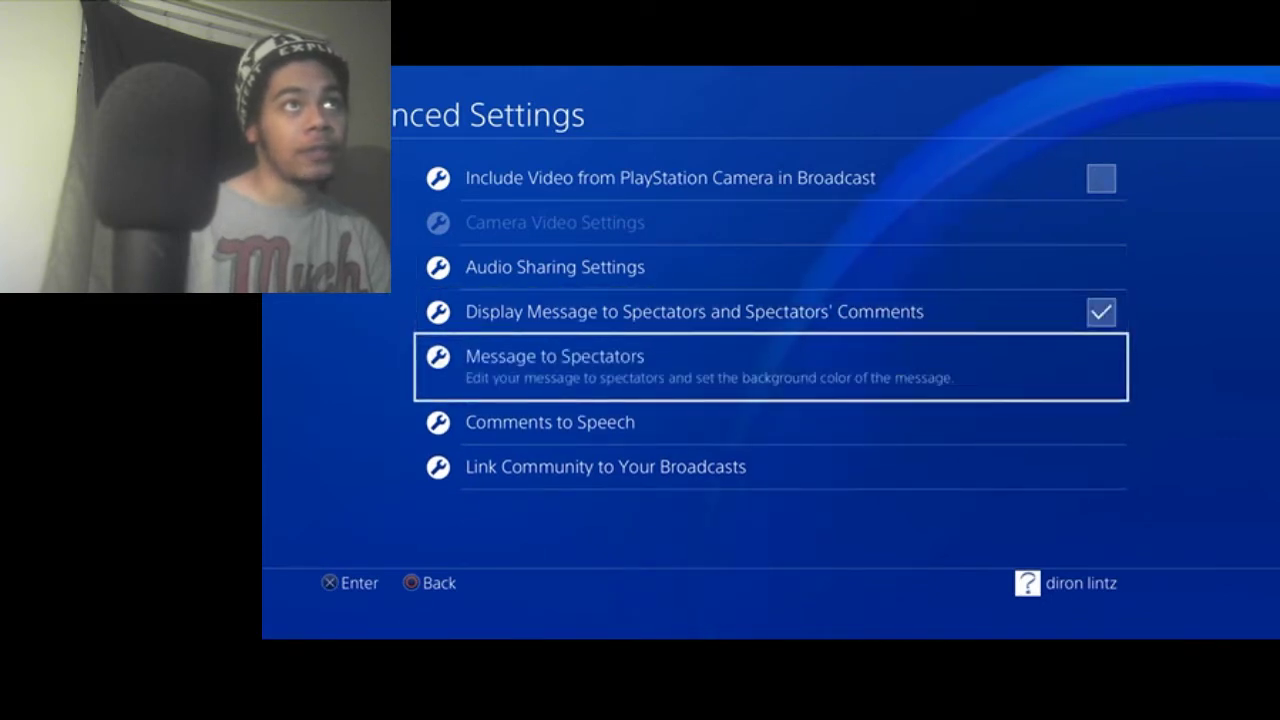
key("Up")
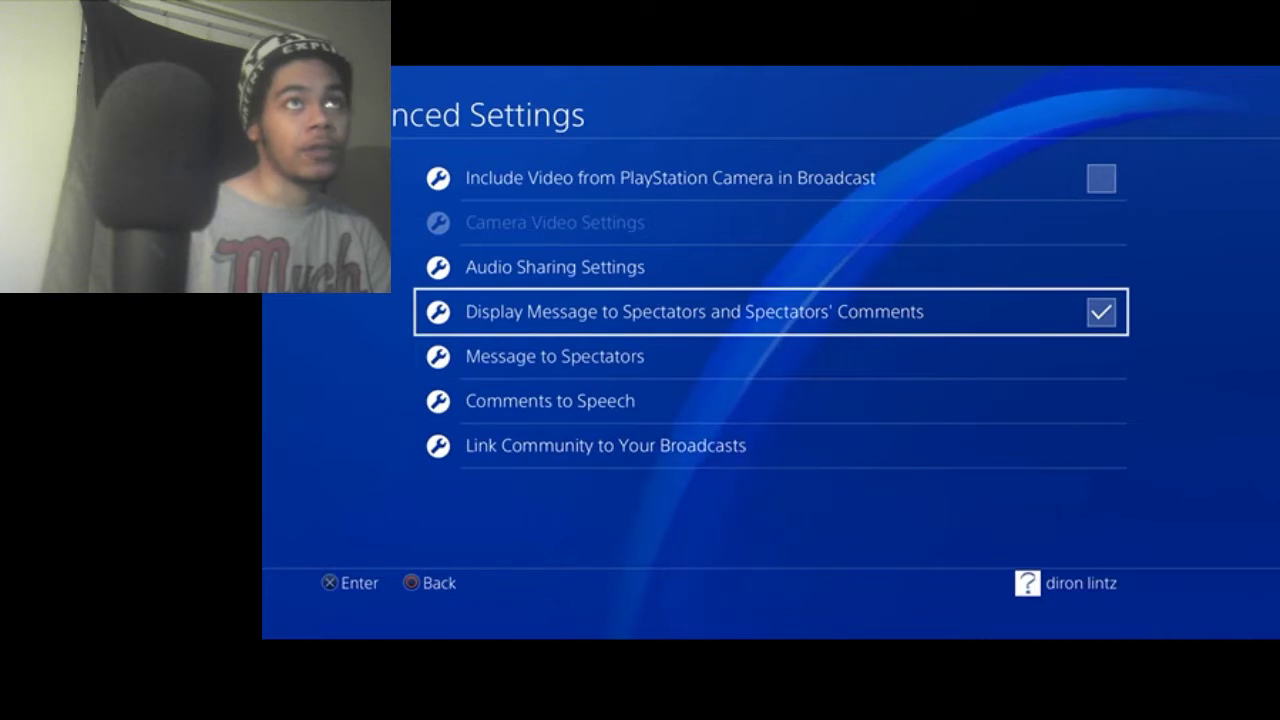
Step: Leave the broadcast and sharing settings and return to the home screen
key("Escape")
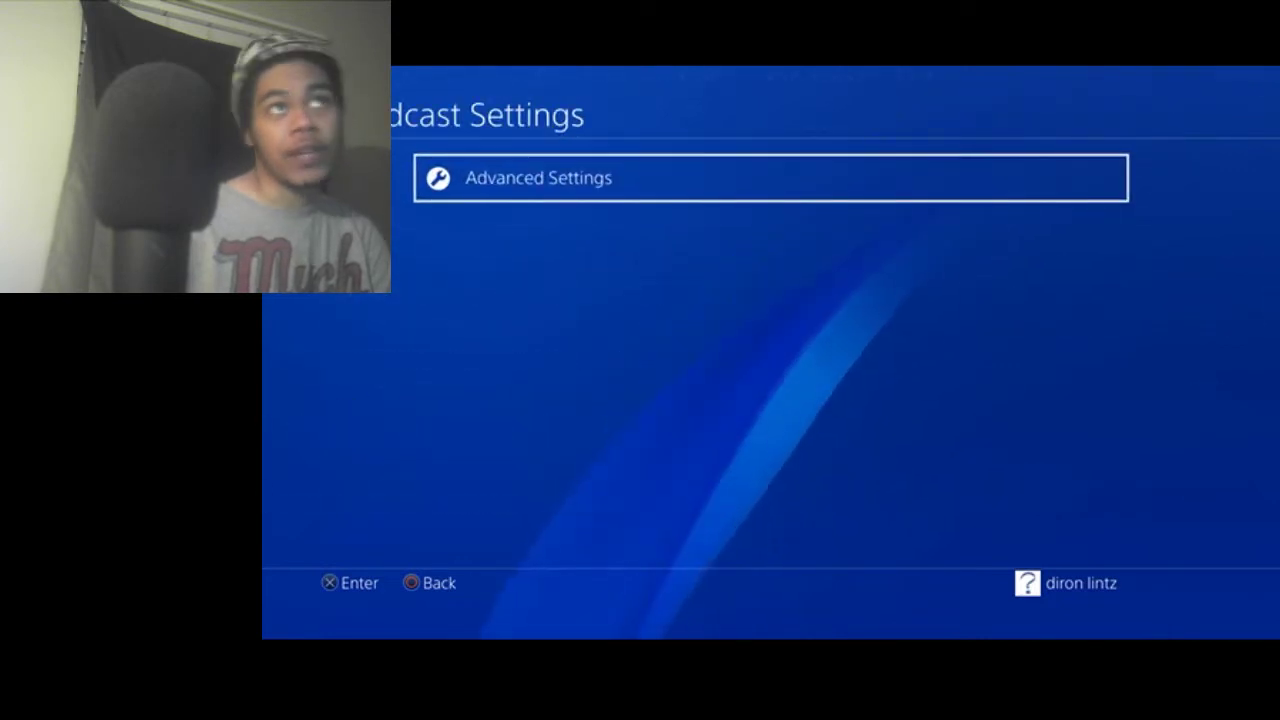
key("Escape")
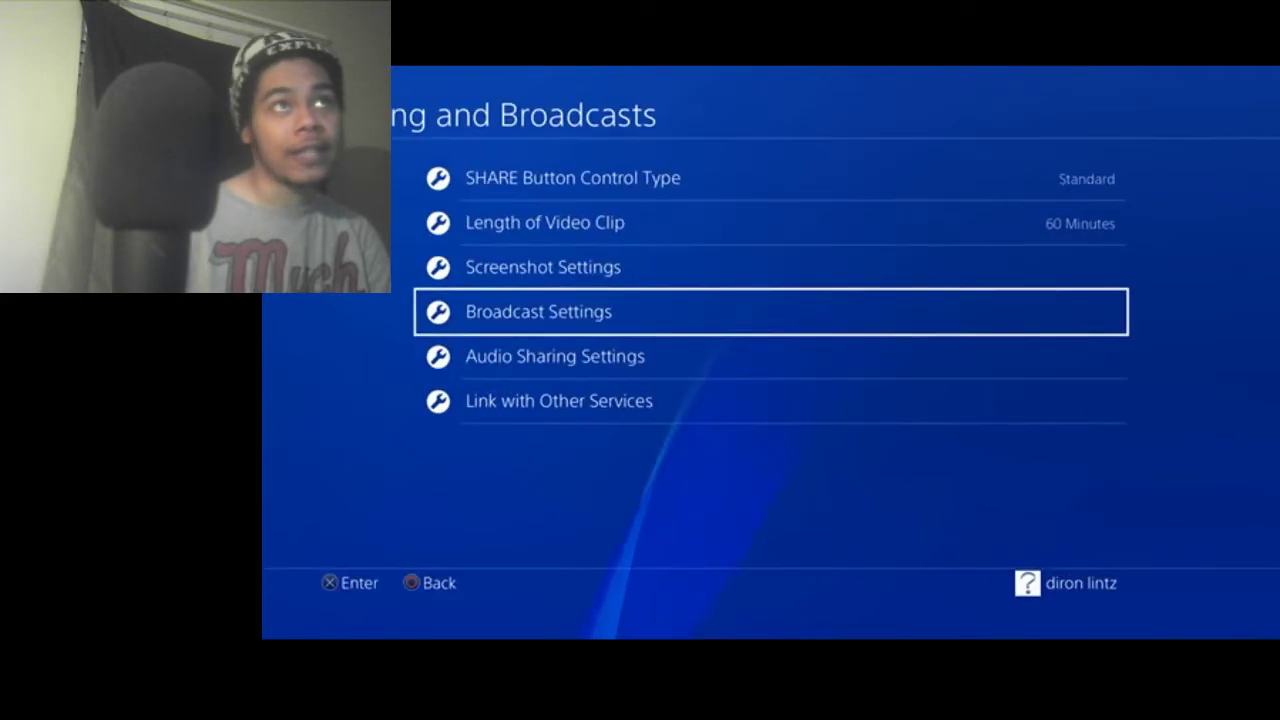
key("Down")
key("Up")
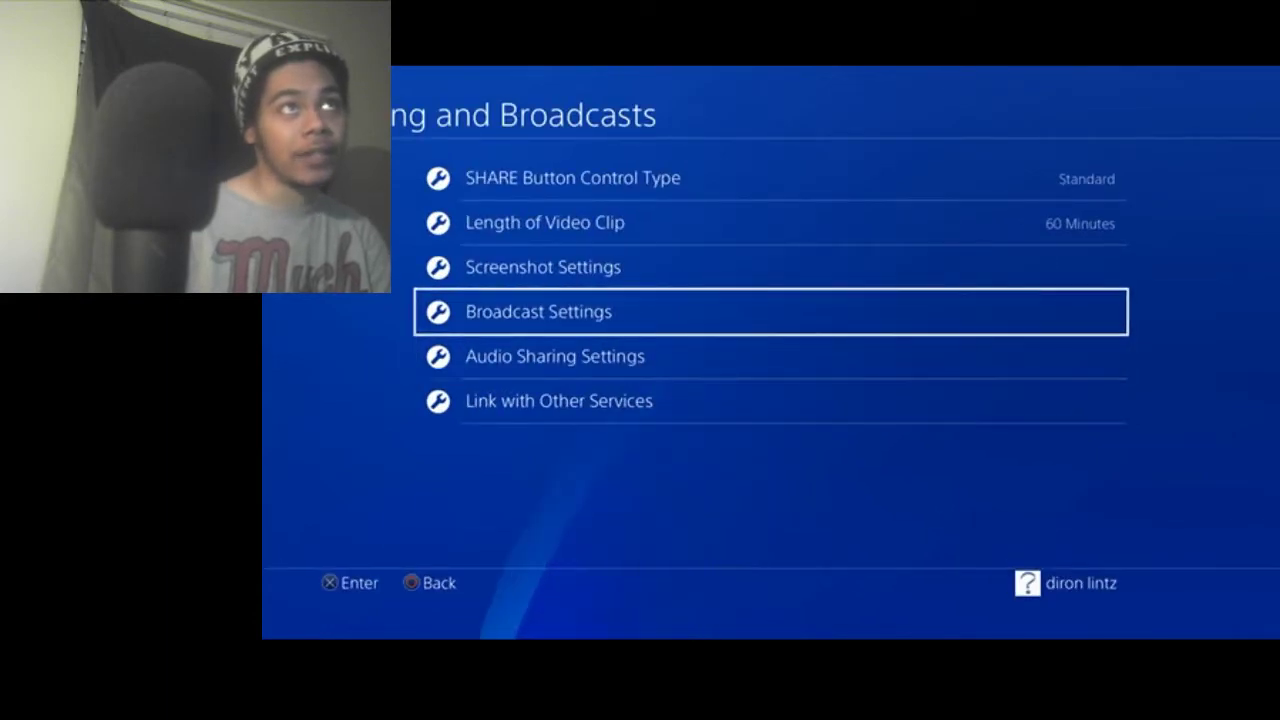
key("Return")
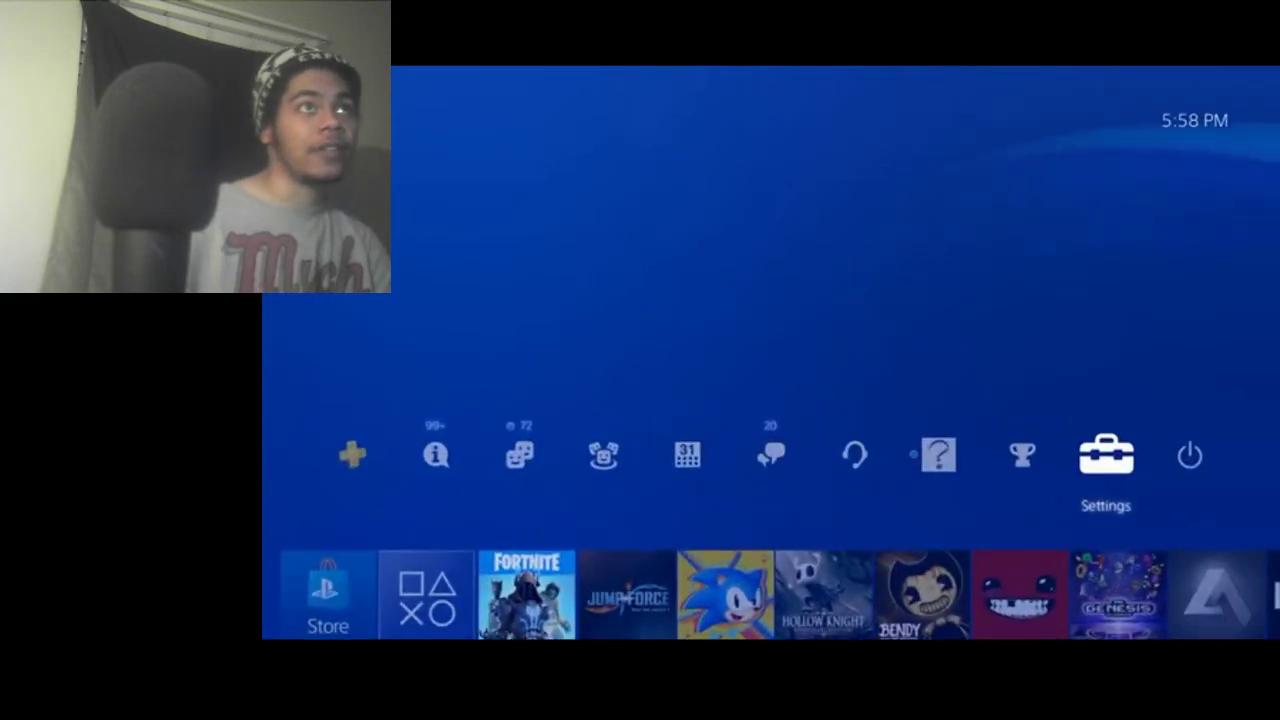
Step: Bring up the Share menu and open Sharing and Broadcast Settings from it
key("F1")
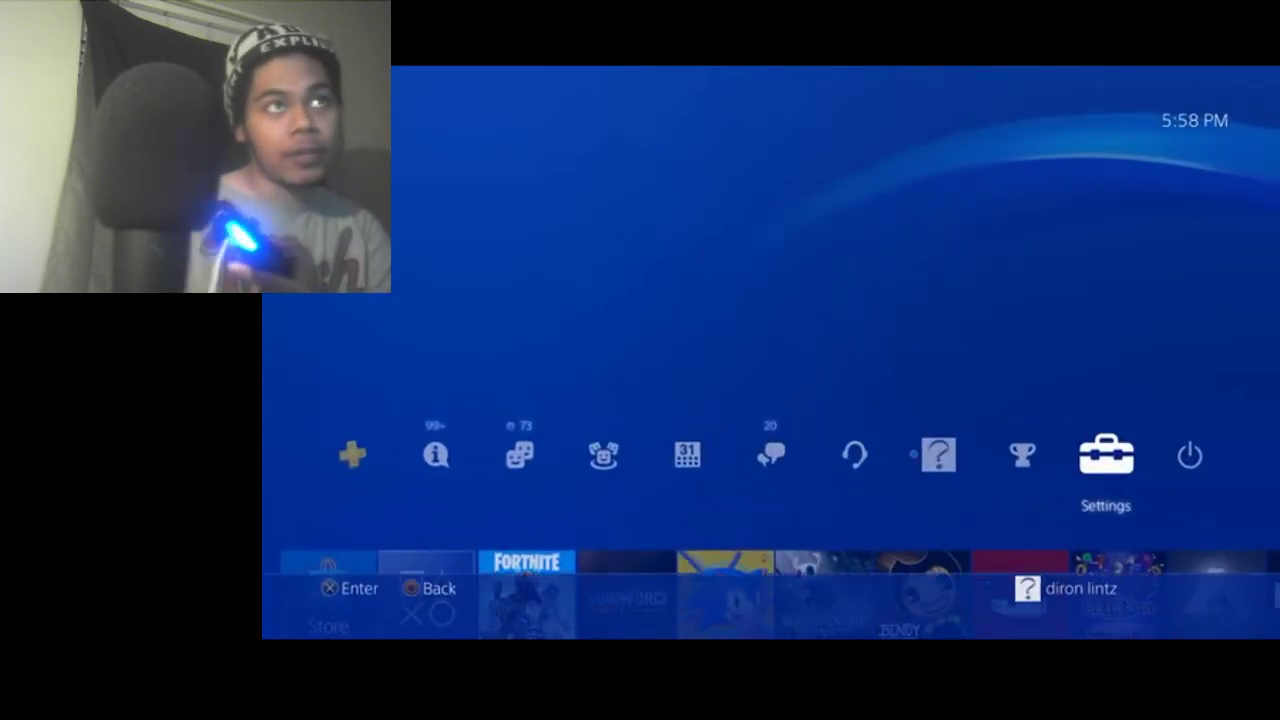
key("Down")
key("Down")
key("Down")
key("Down")
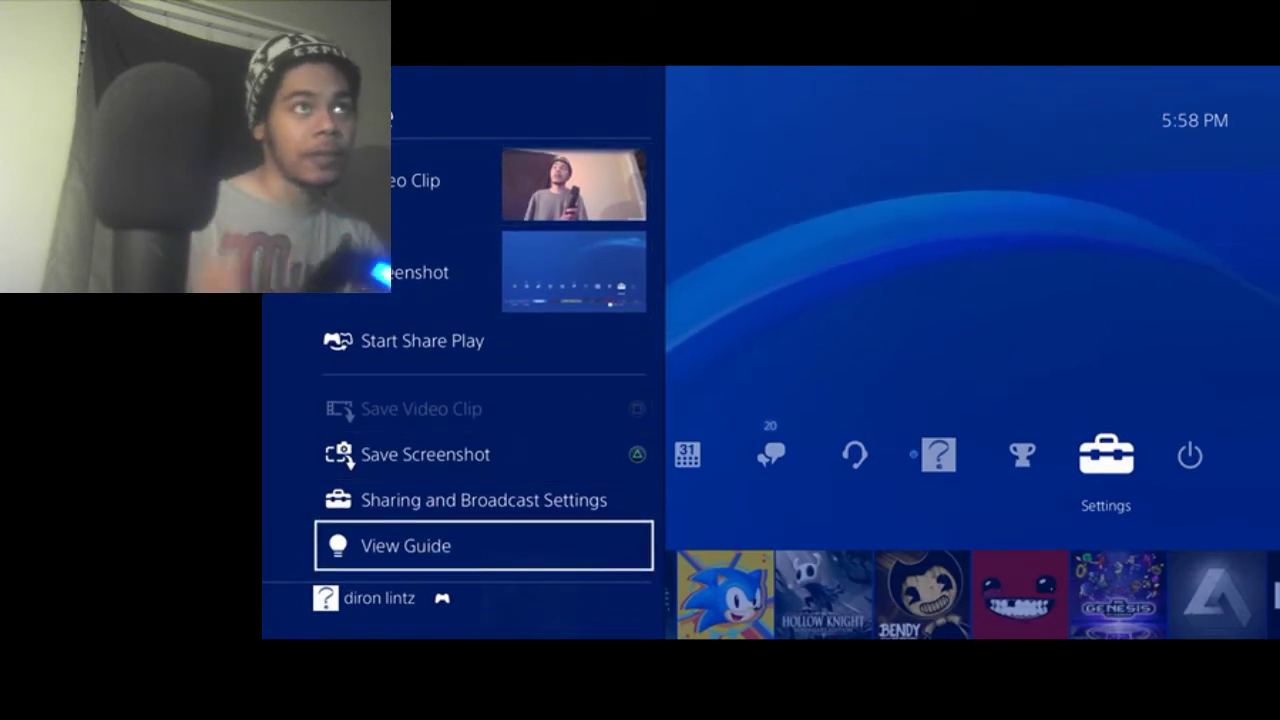
key("Up")
key("Return")
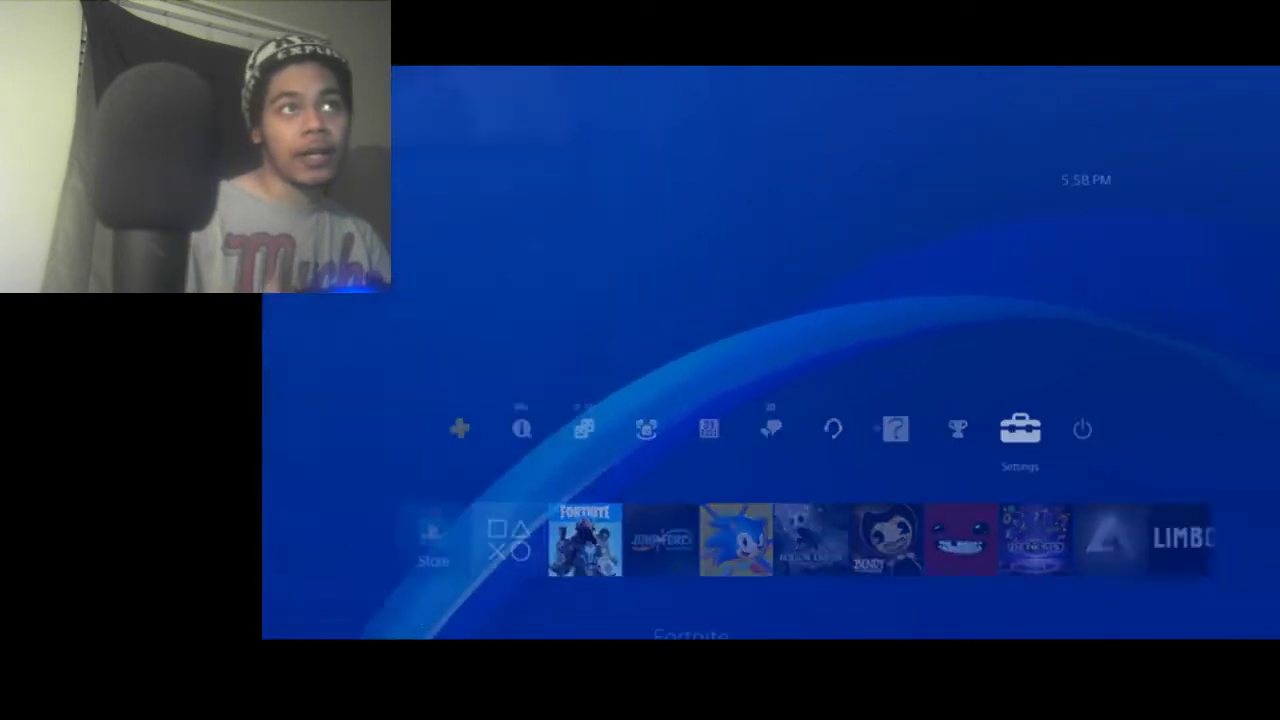
Step: Open the Advanced Settings within Broadcast Settings
key("Down")
key("Down")
key("Down")
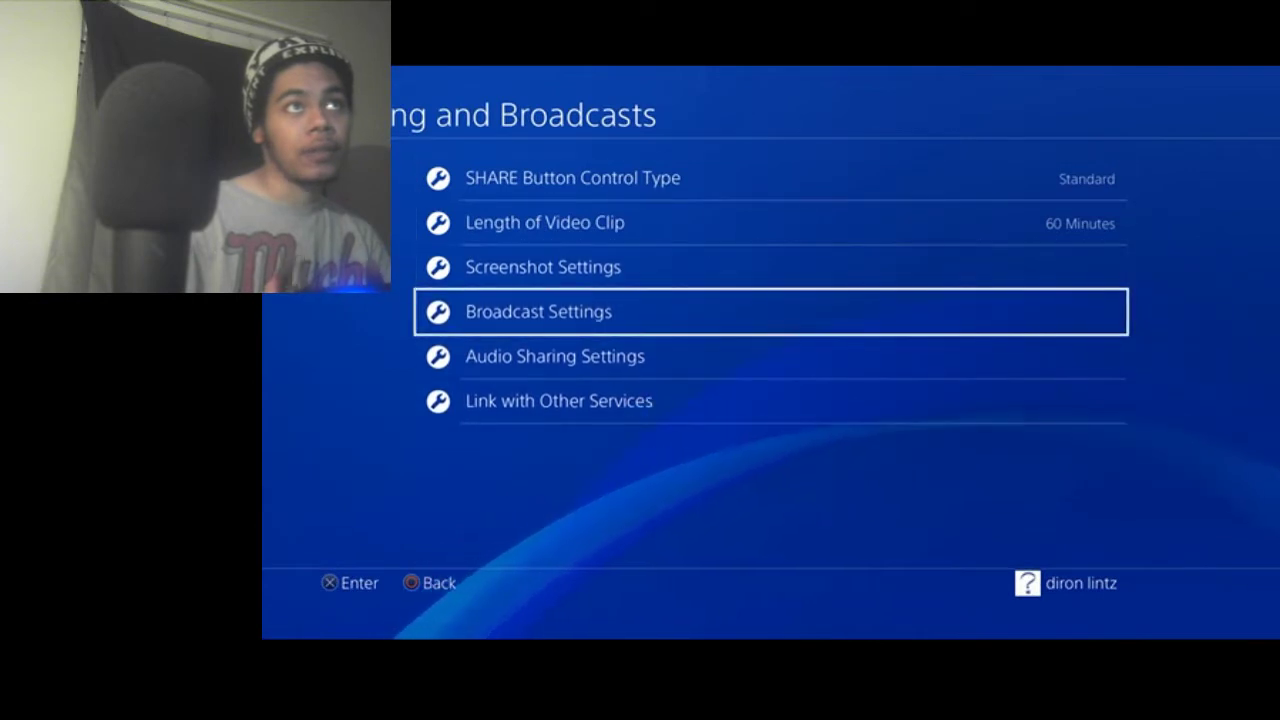
key("Return")
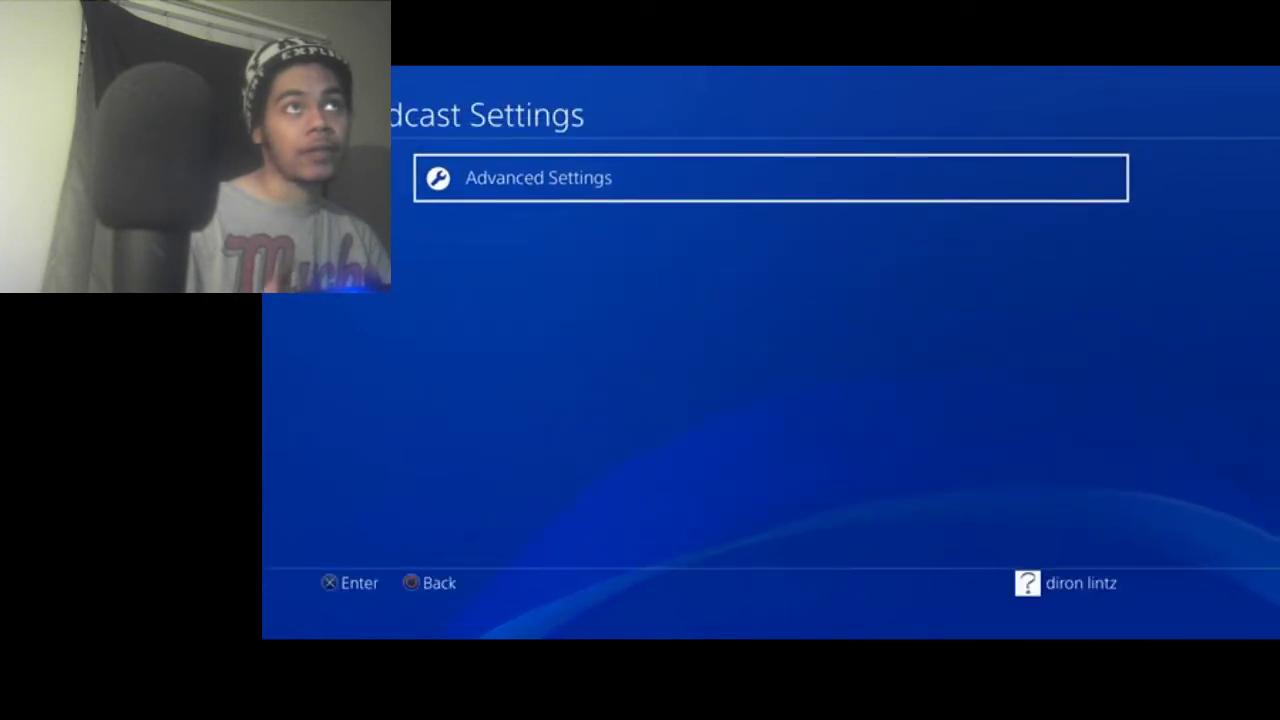
key("Return")
Step: Disable Display Message to Spectators and Spectators' Comments in the broadcast Advanced Settings
key("Down")
key("Down")
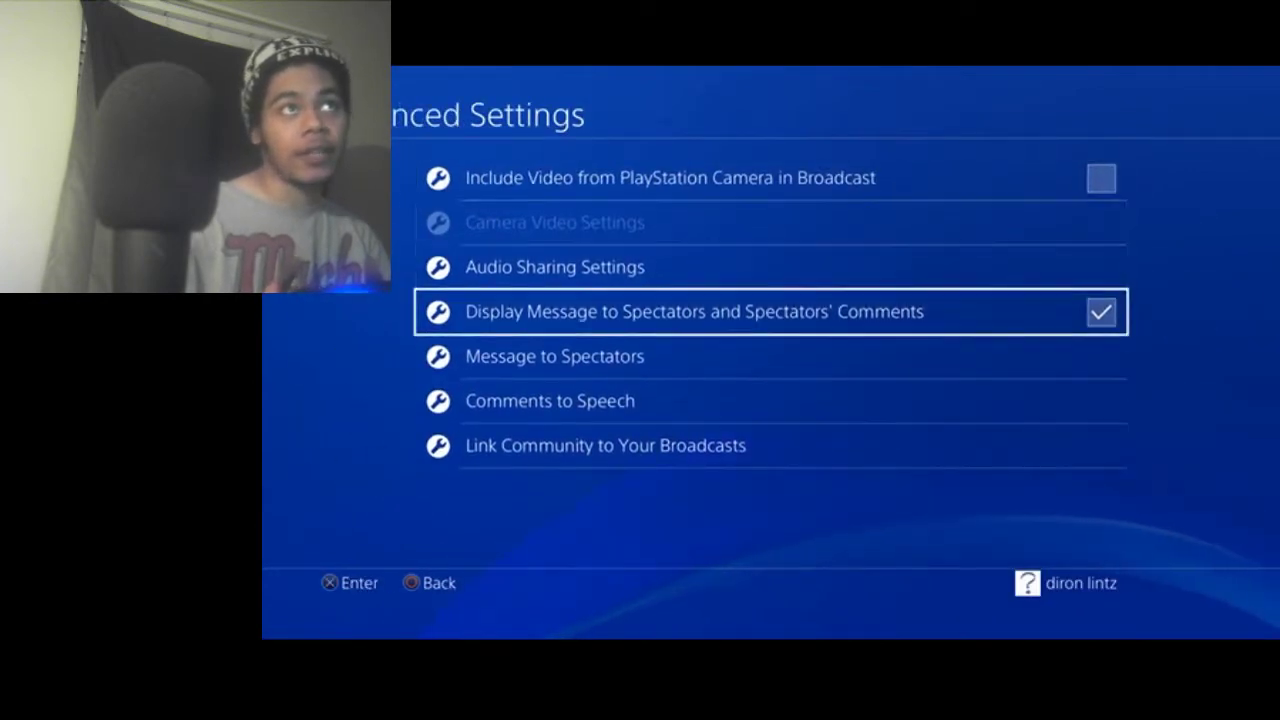
key("Down")
key("Up")
key("Return")
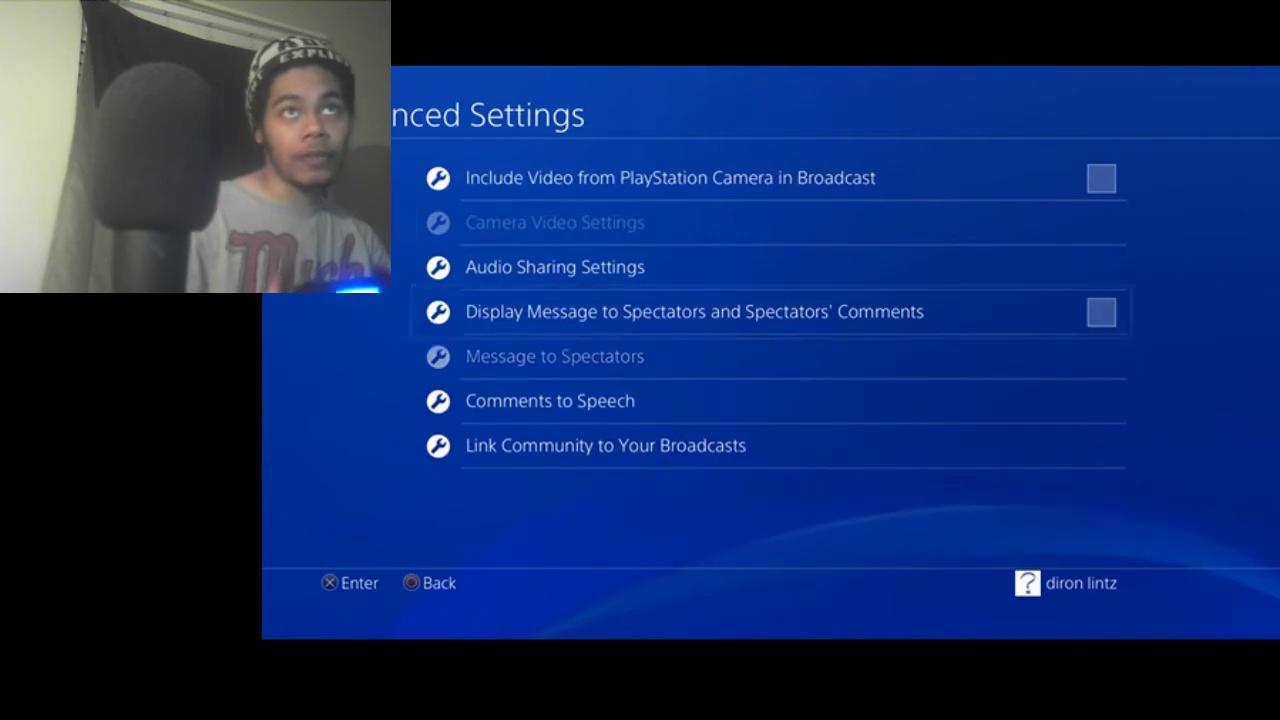
Step: Open Comments to Speech, review its enable, speed, pitch and volume options, and return to Advanced Settings
key("Down")
key("Return")
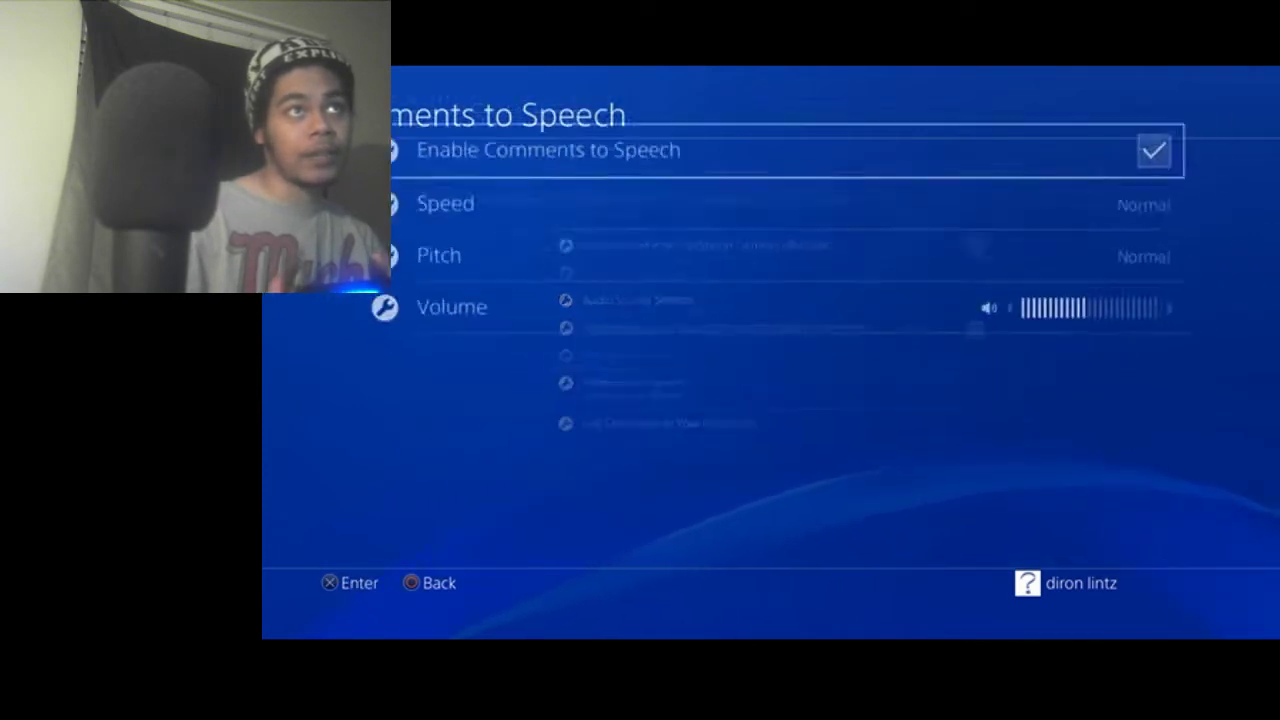
key("Down")
key("Down")
key("Down")
key("Up")
key("Up")
key("Up")
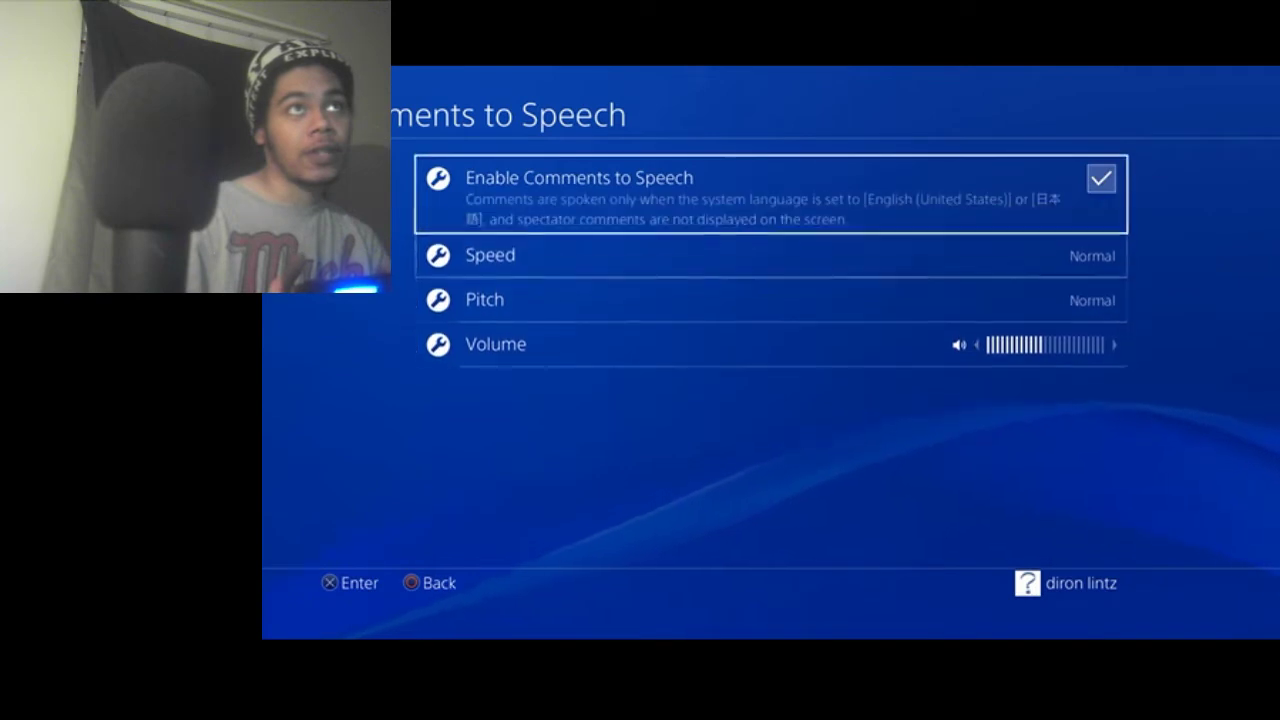
key("Down")
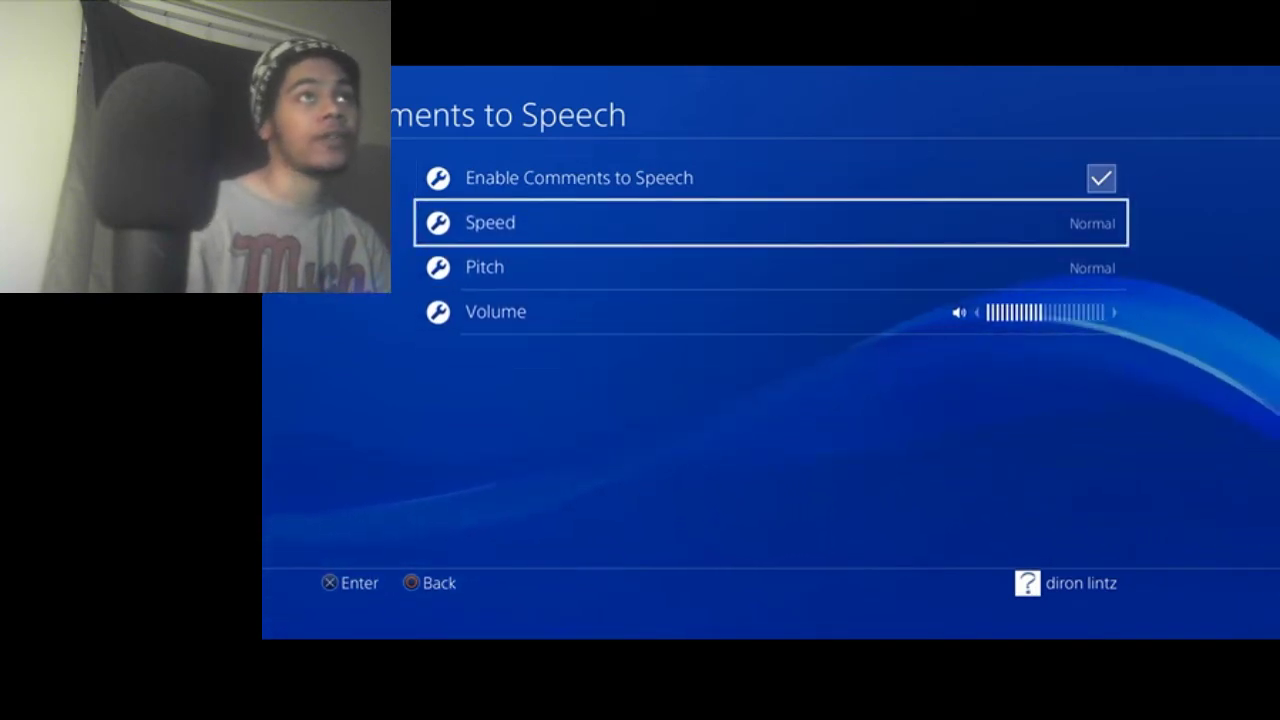
key("Down")
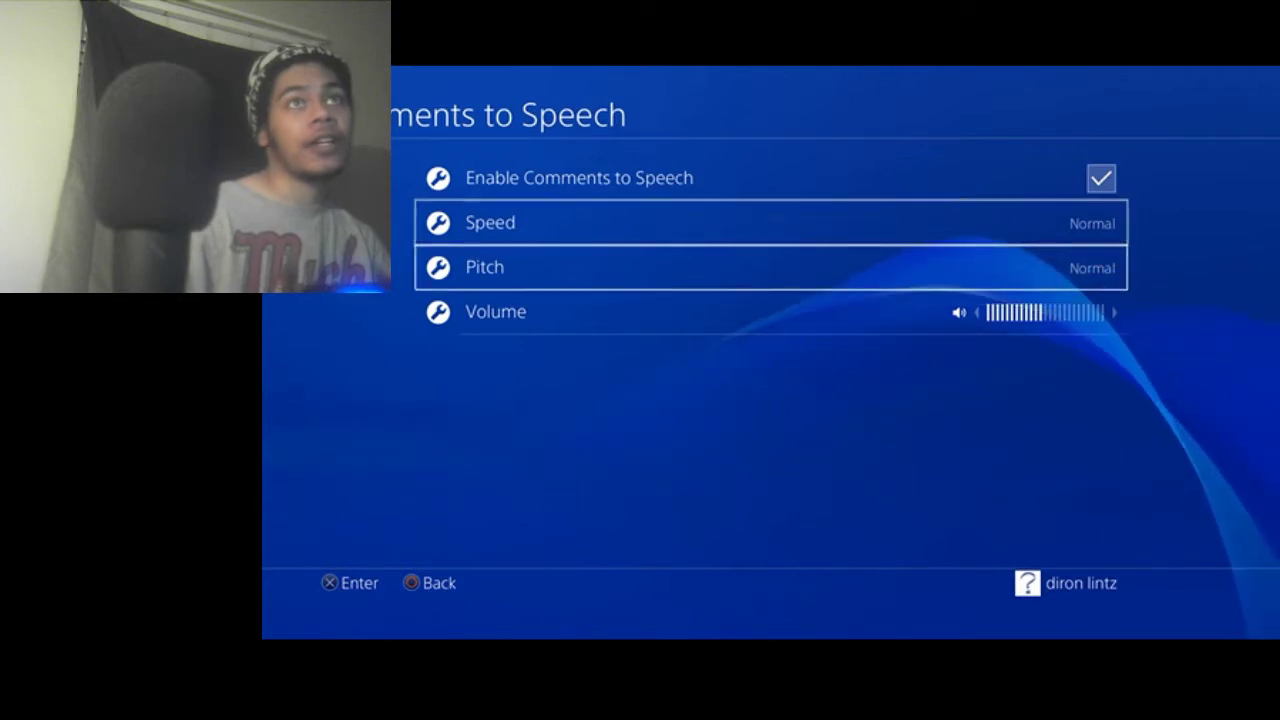
key("Escape")
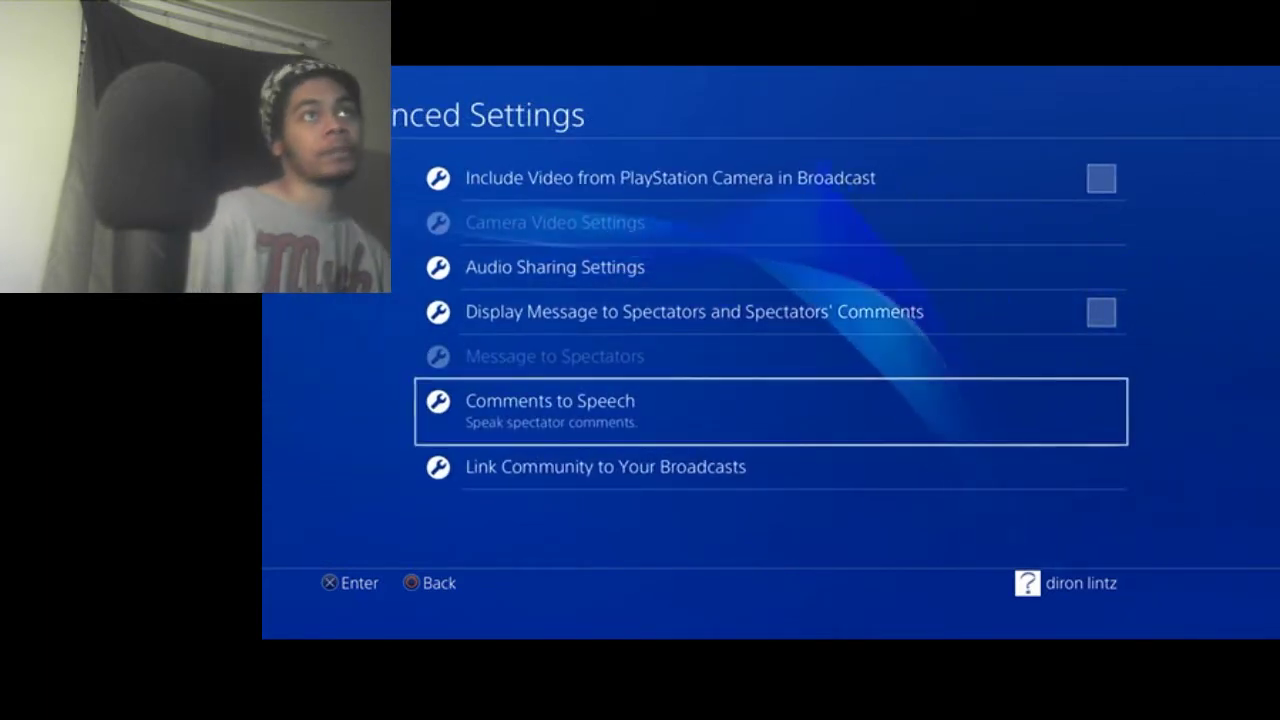
Step: Re-enable Display Message to Spectators and Spectators' Comments
key("Up")
key("Up")
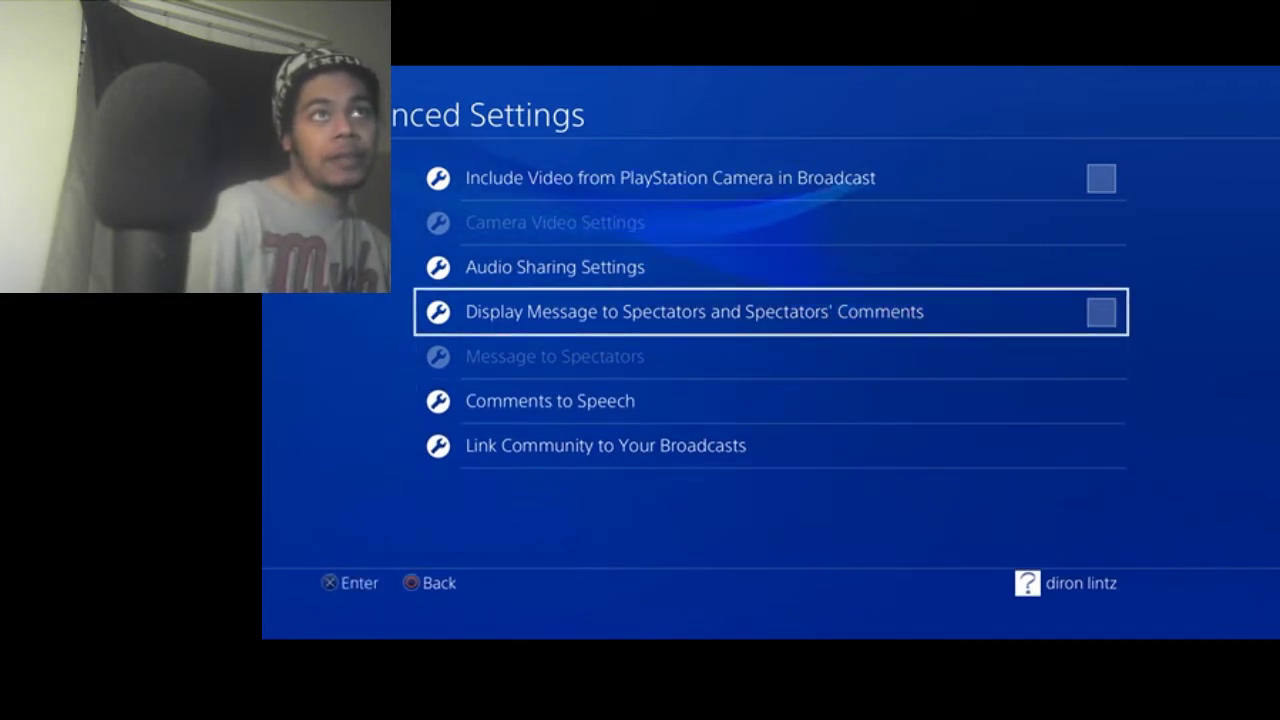
key("Return")
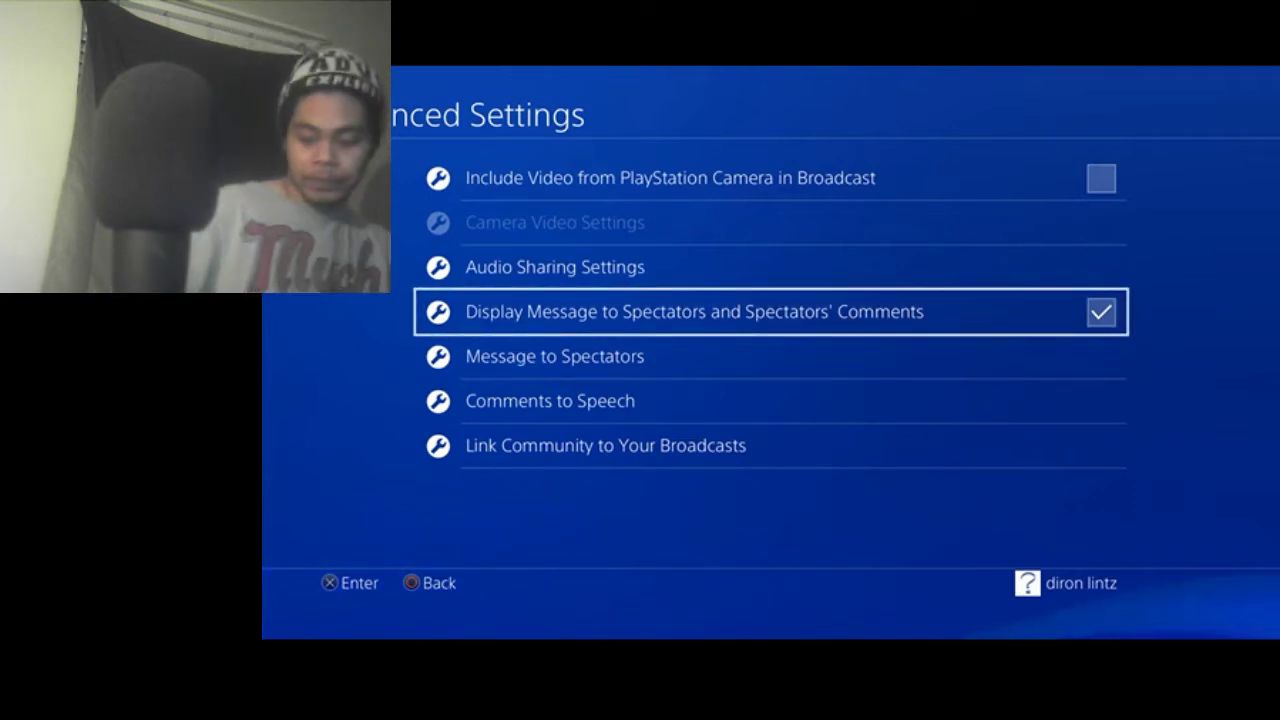
Step: Return to the PS4 home screen and open Account Management in the console's Settings
key("Home")
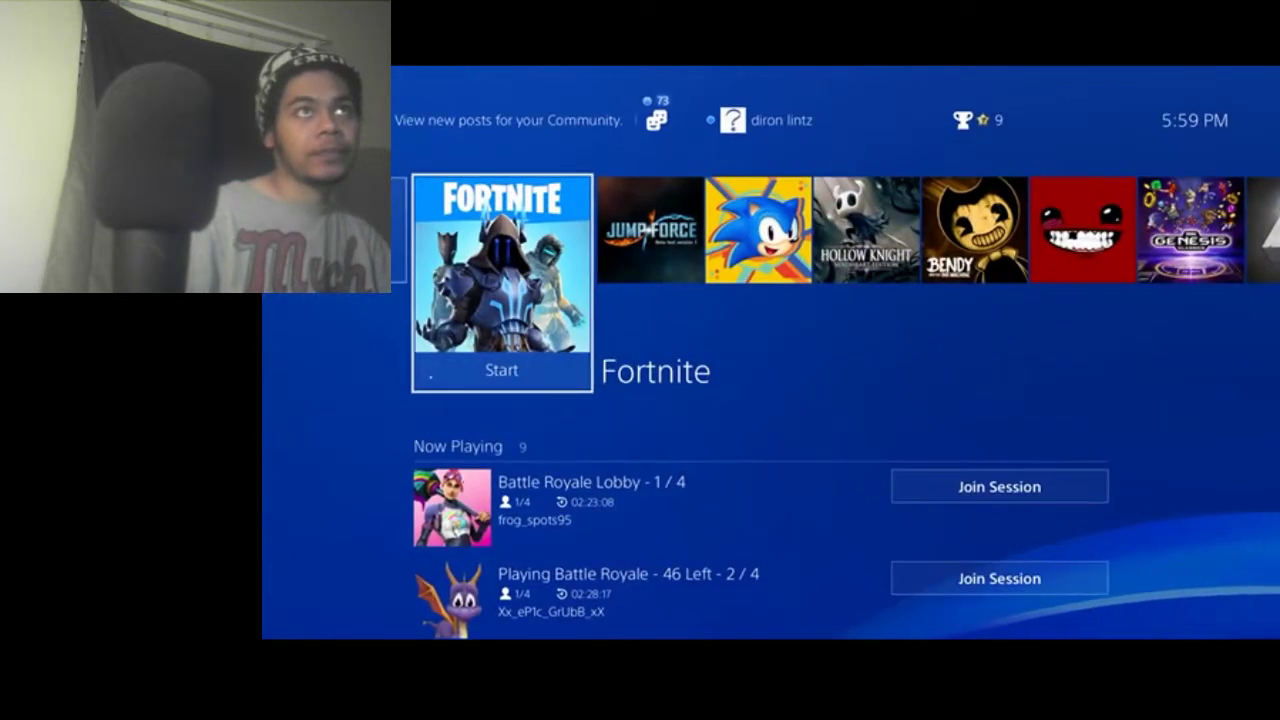
key("Up")
key("Right")
key("Left")
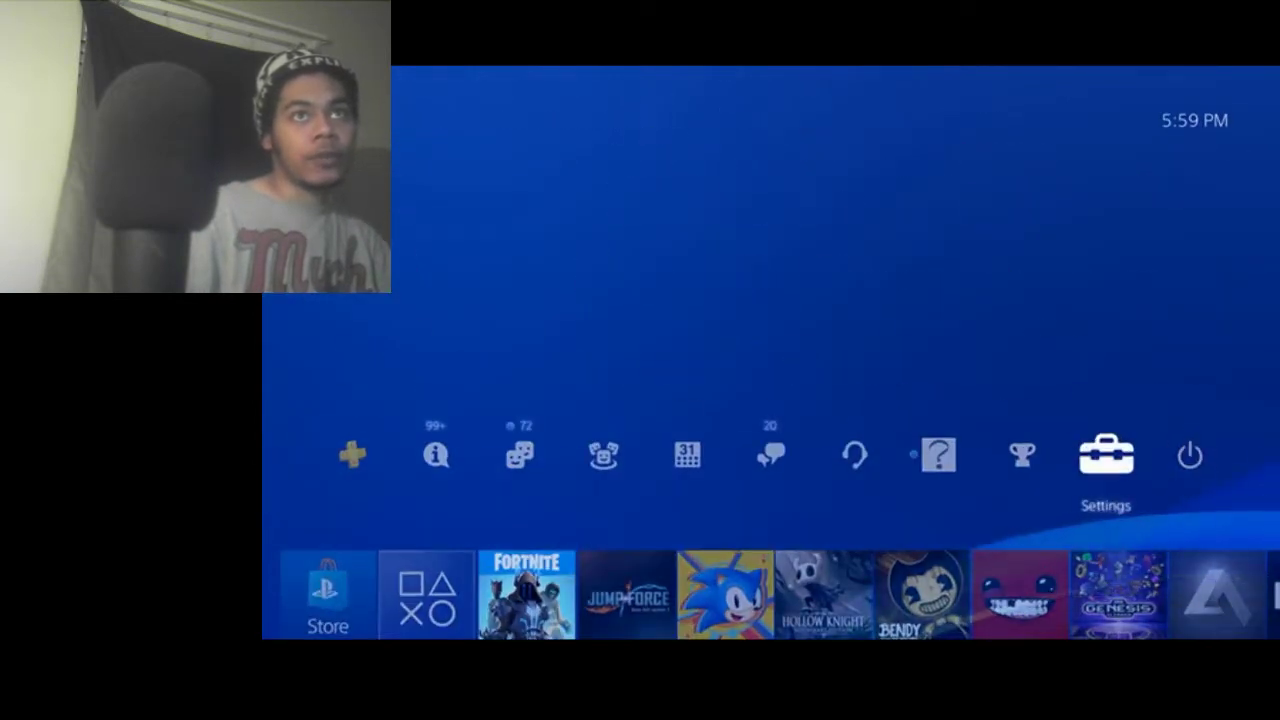
key("Return")
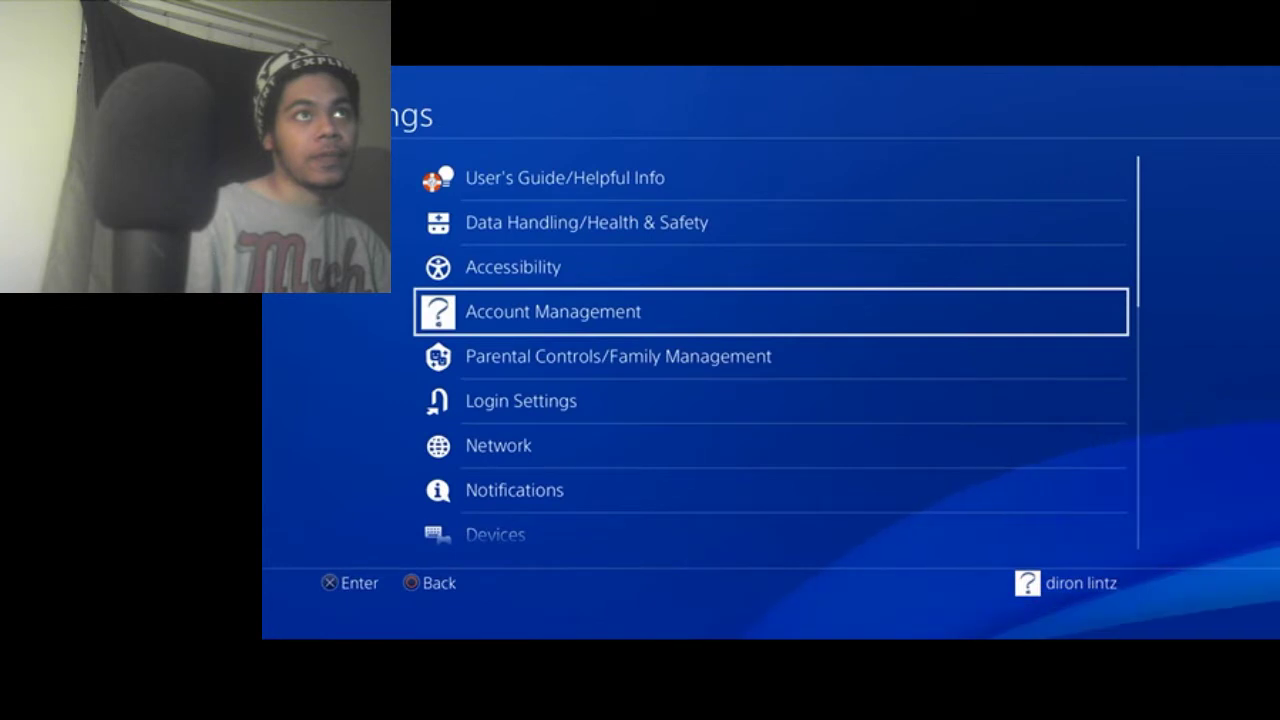
key("Return")
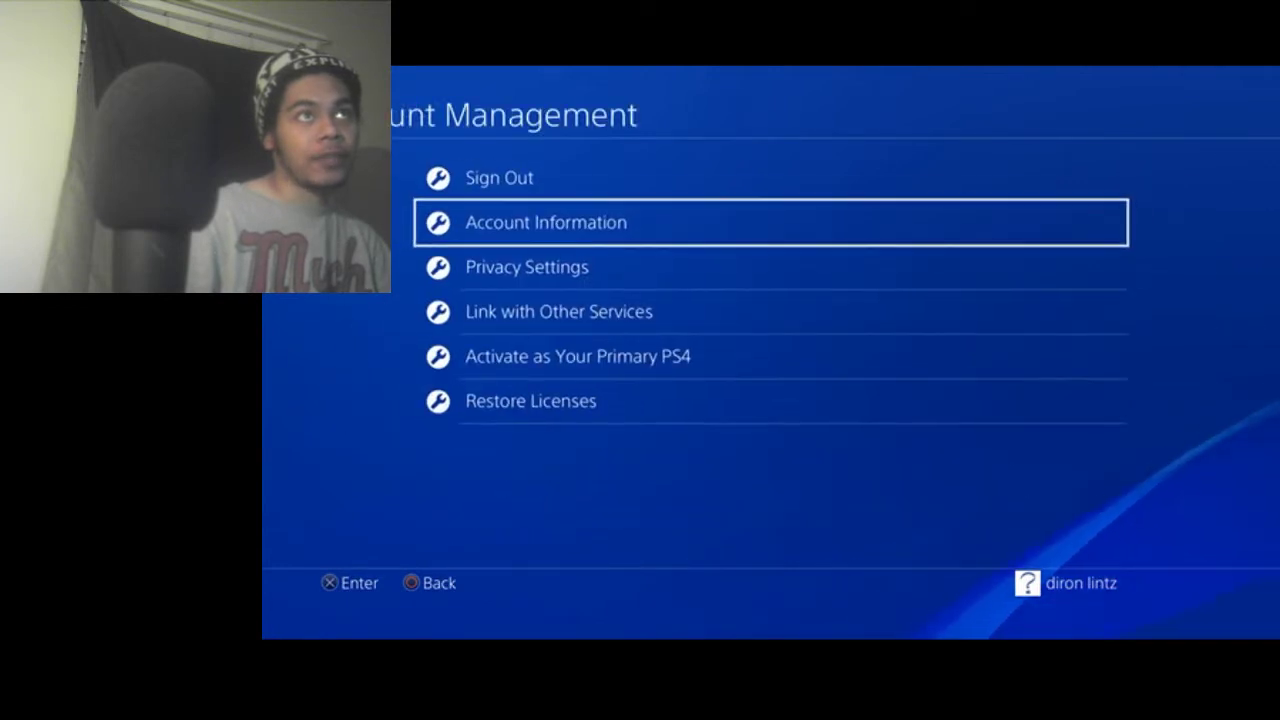
key("Down")
key("Down")
key("Down")
key("Down")
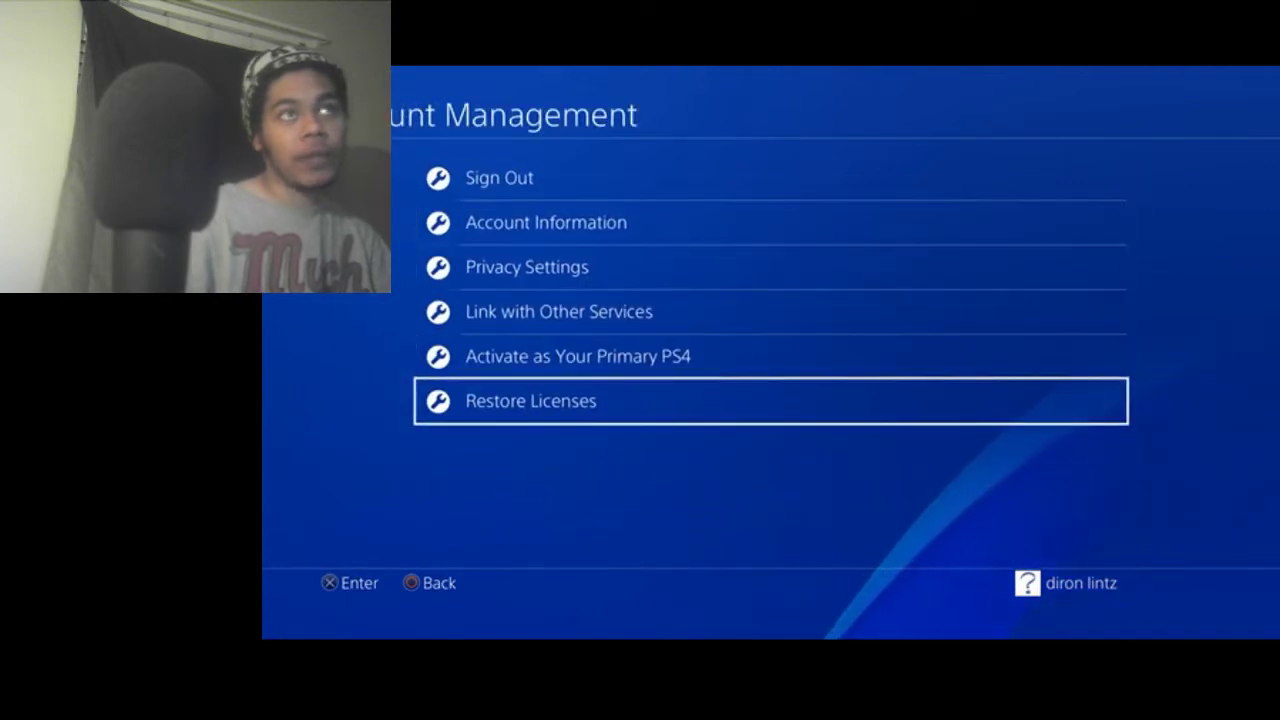
key("Return")
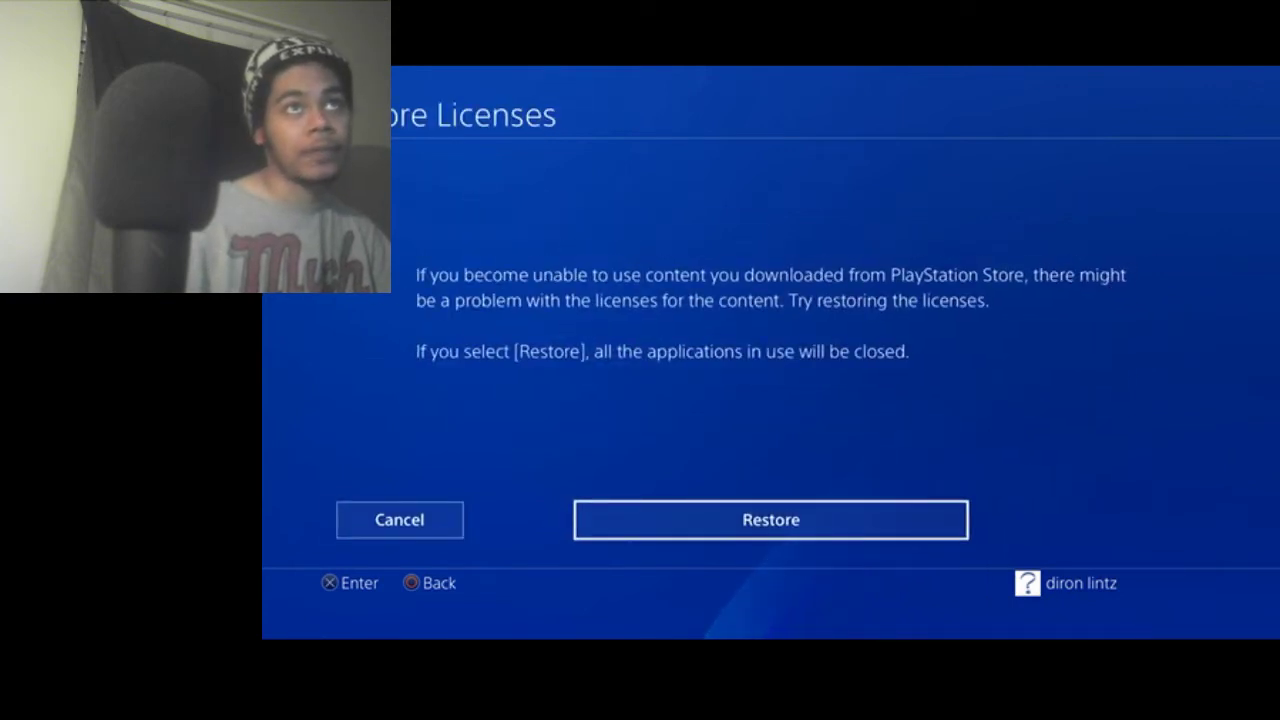
key("Escape")
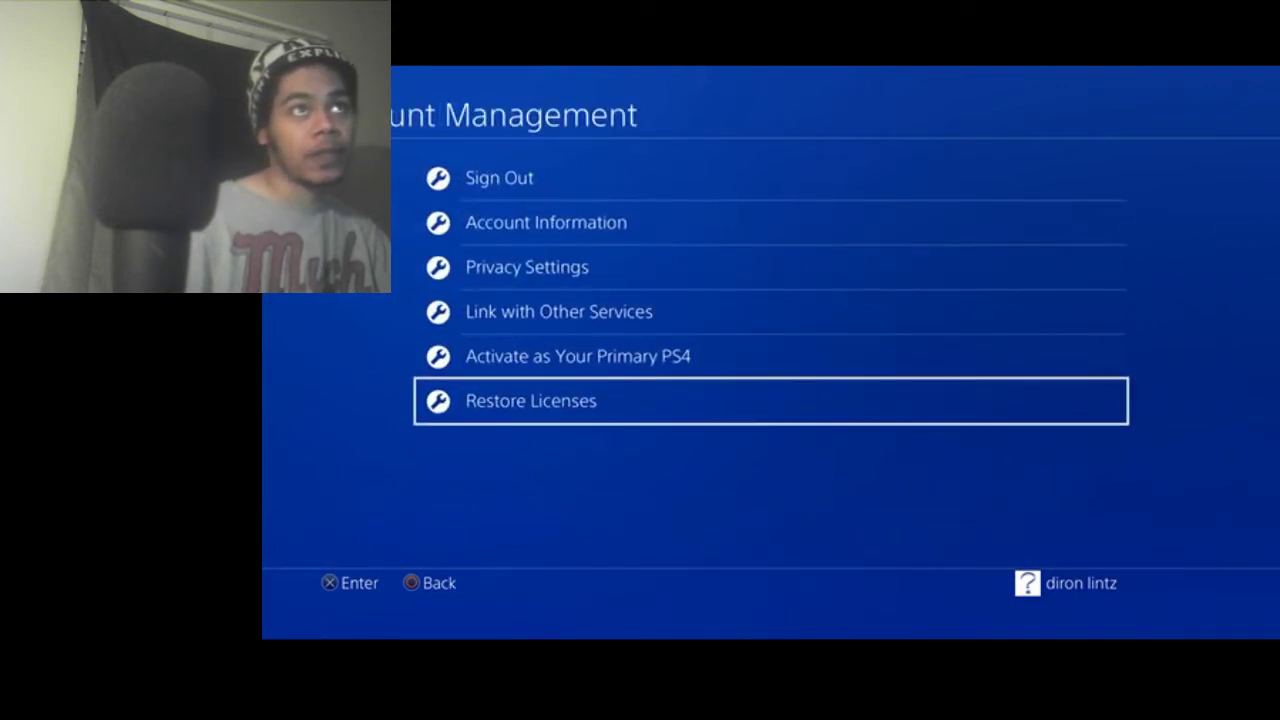
Step: Open Link with Other Services, review the services down to YouTube, and return to Account Management
key("Up")
key("Up")
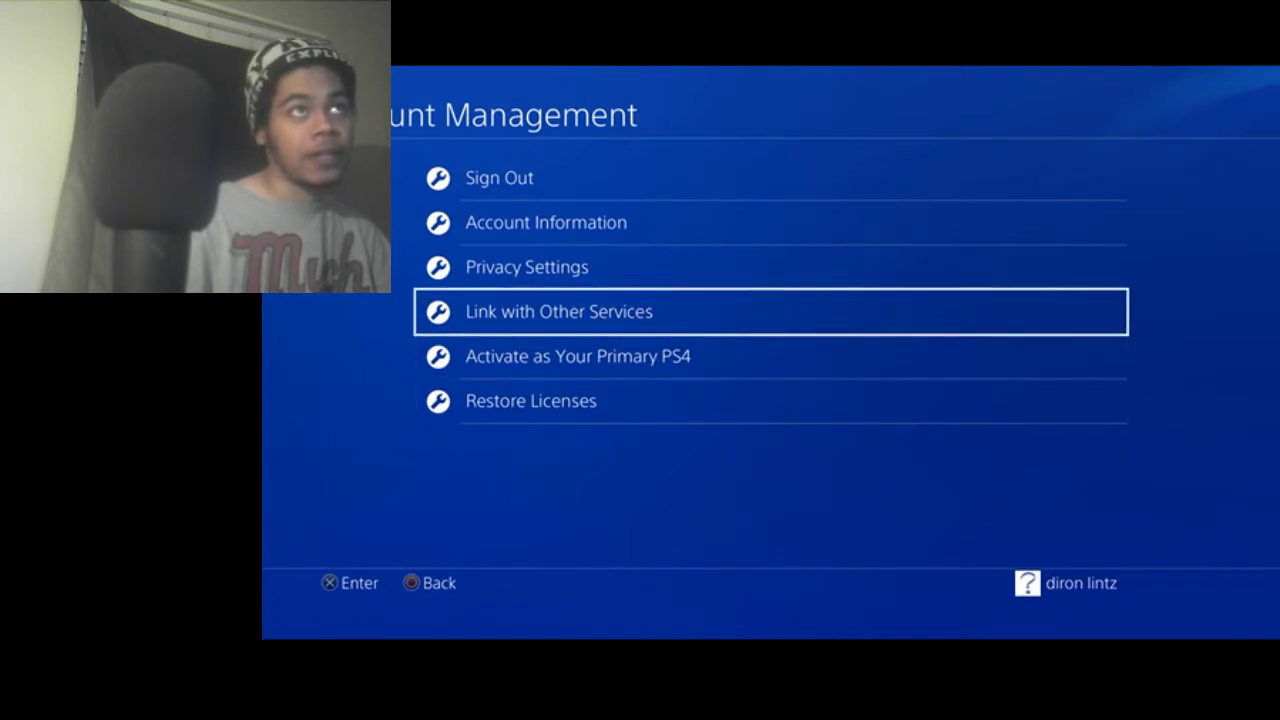
key("Return")
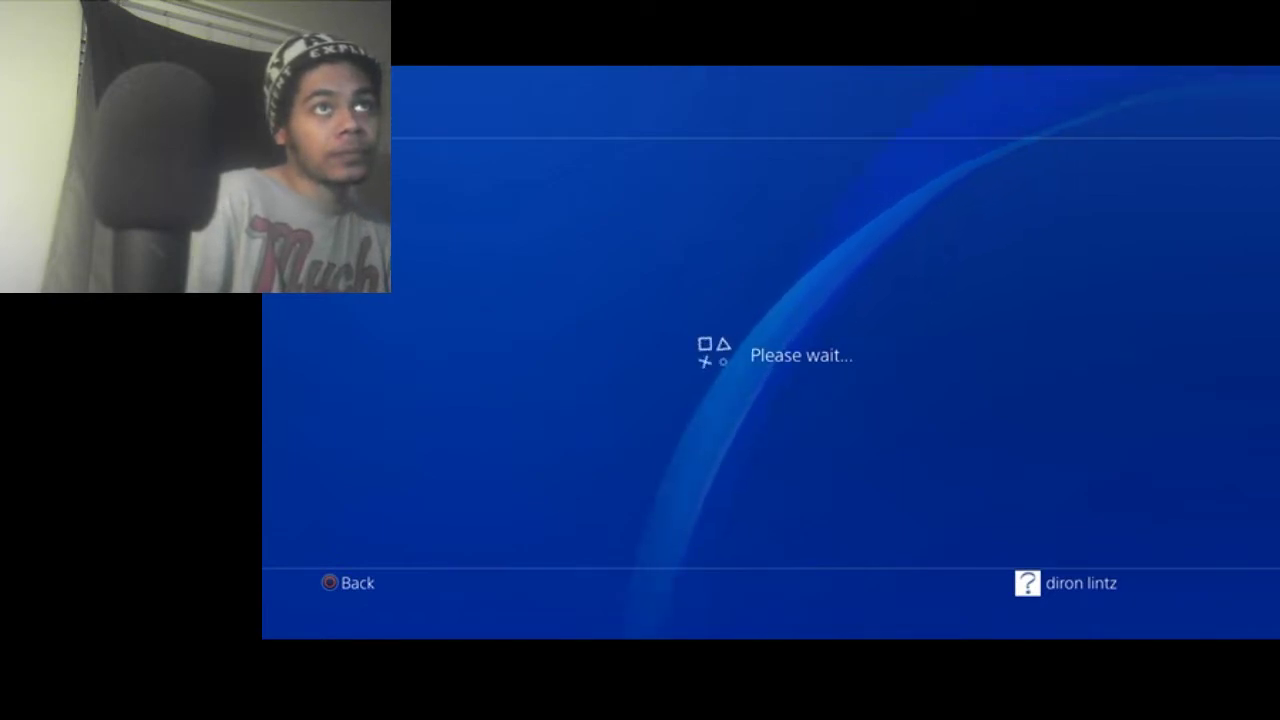
key("Down")
key("Down")
key("Down")
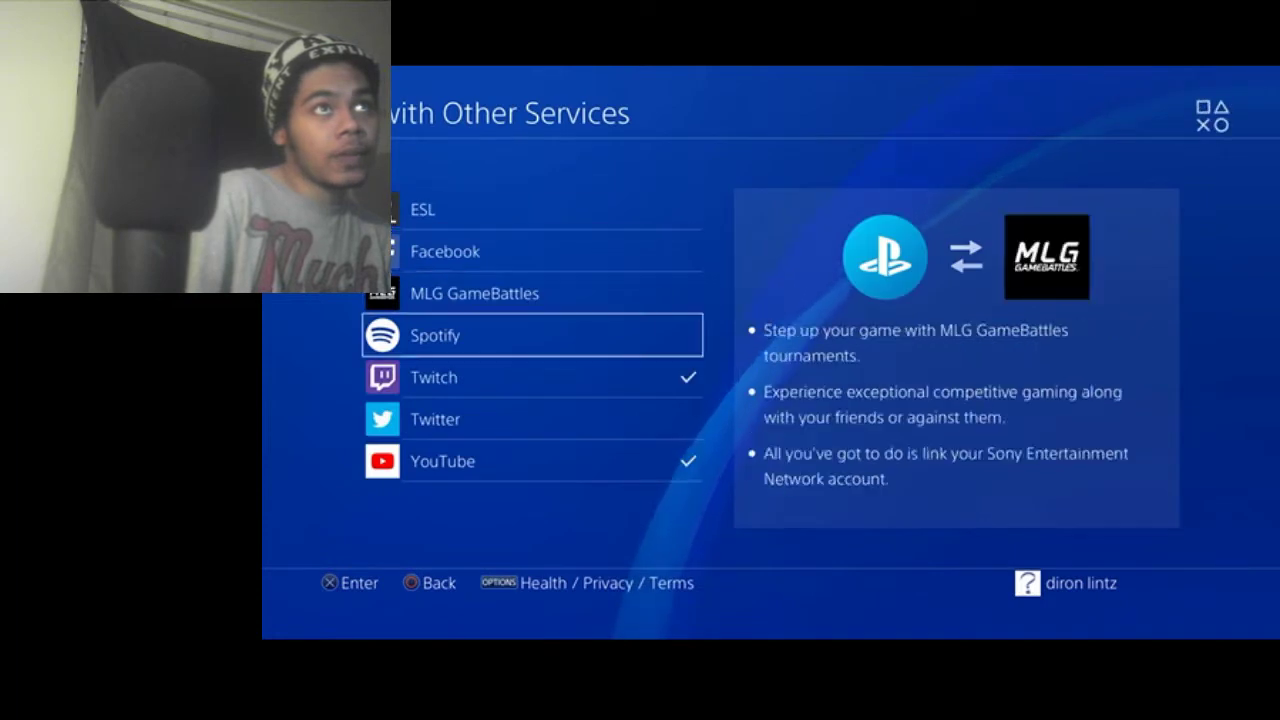
key("Down")
key("Down")
key("Down")
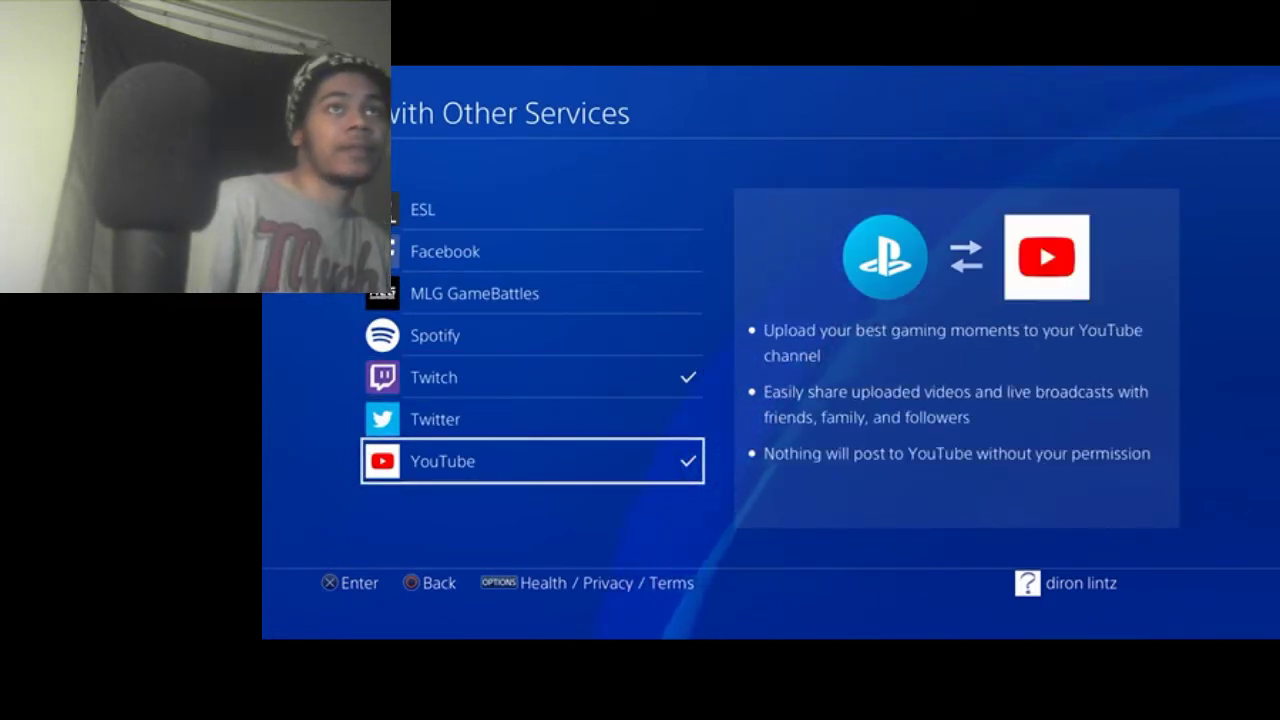
key("Escape")
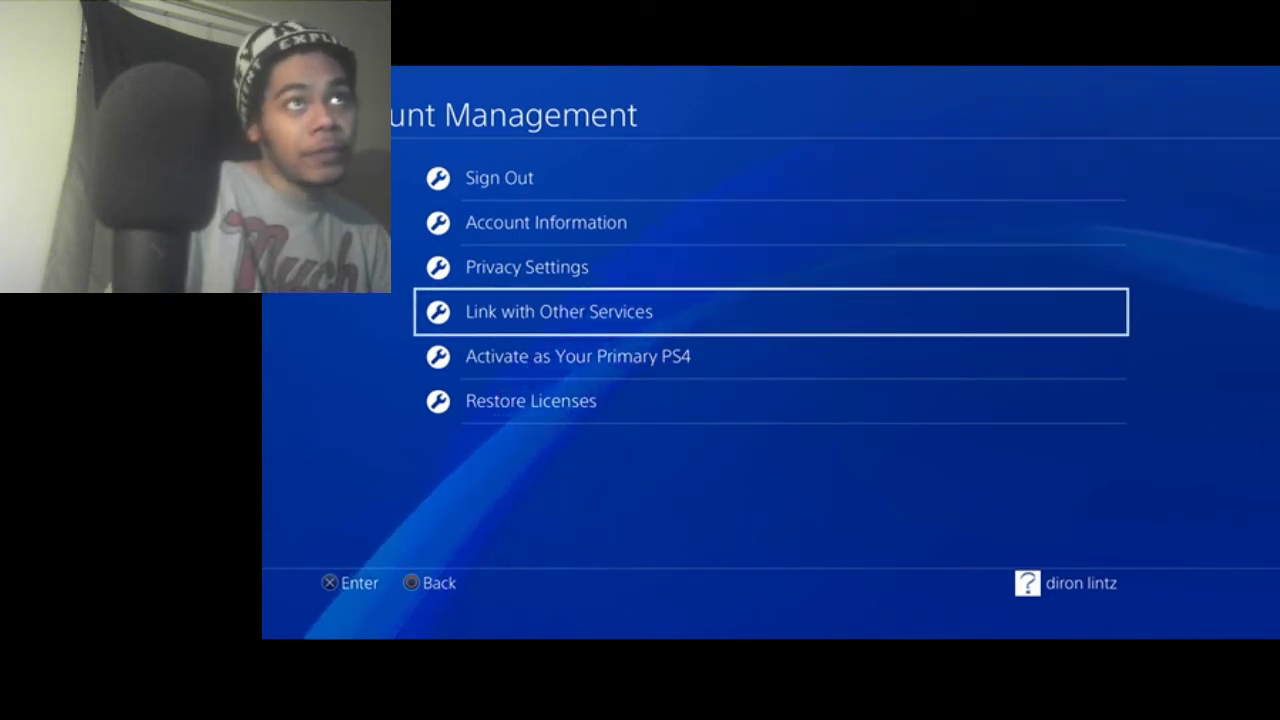
key("Escape")
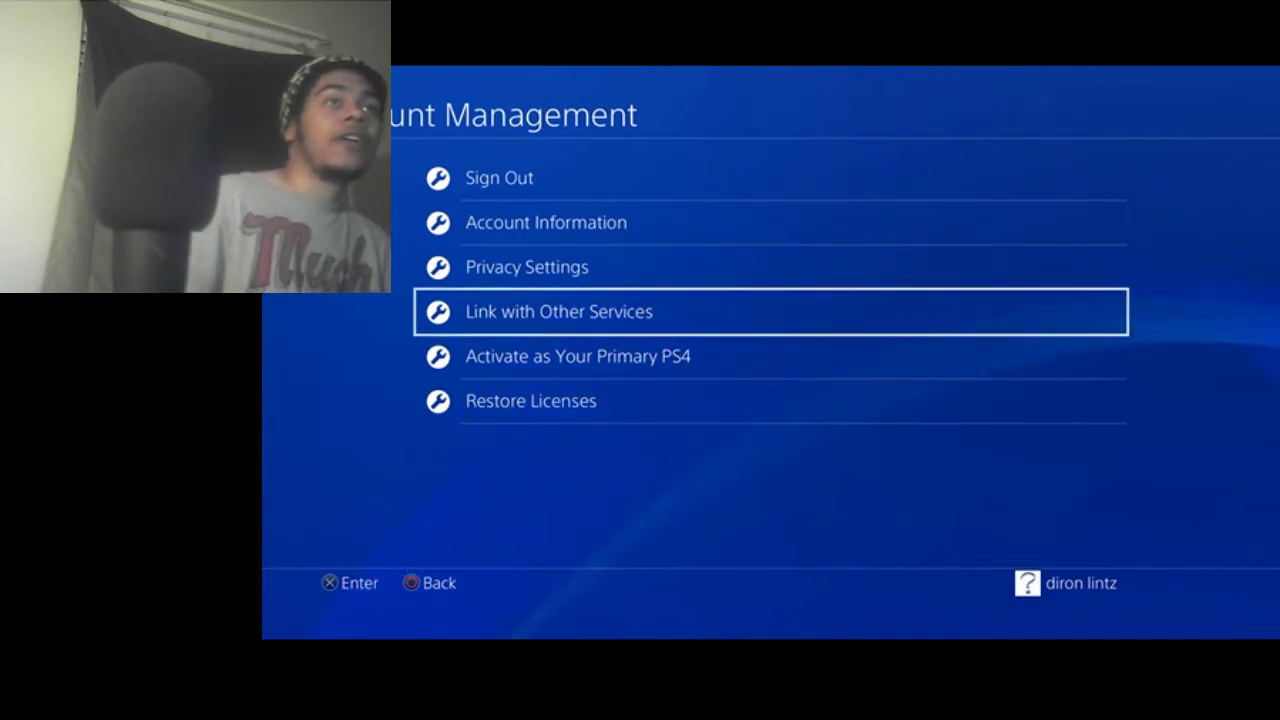
key("Escape")
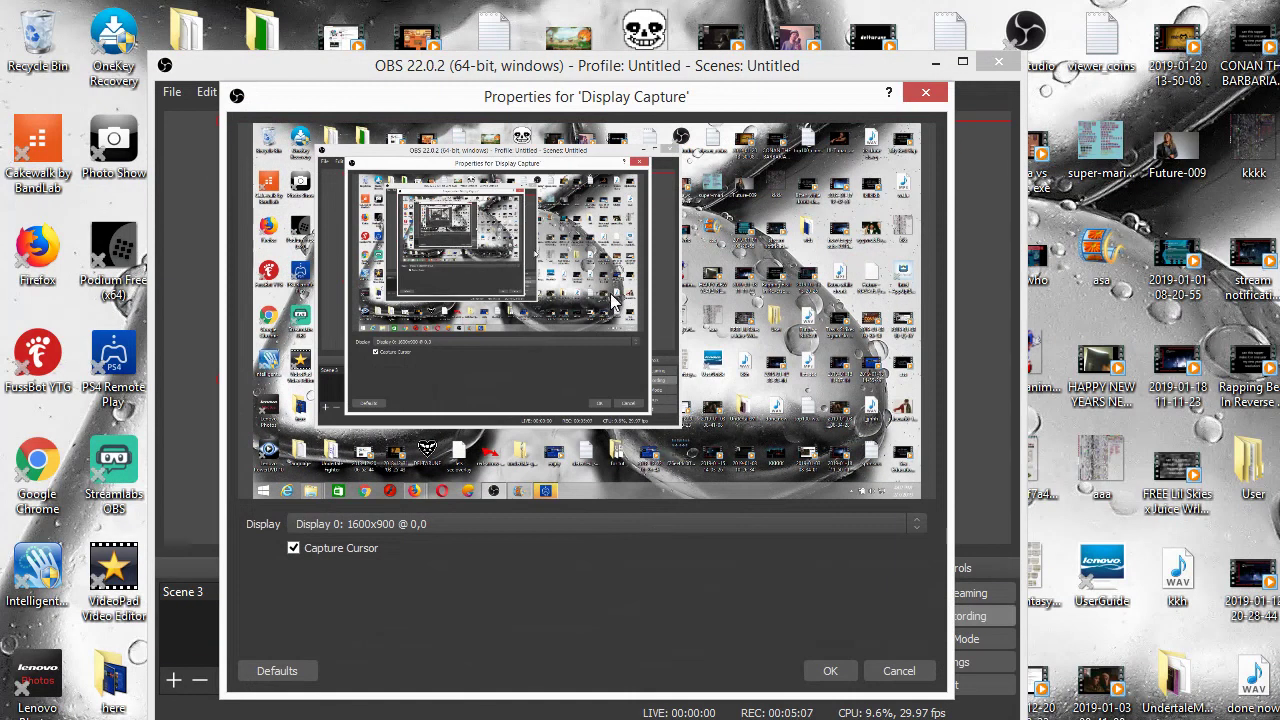
Step: Close the Display Capture properties and switch to PS4 Remote Play to start its connection to the console
left_click(107, 367)
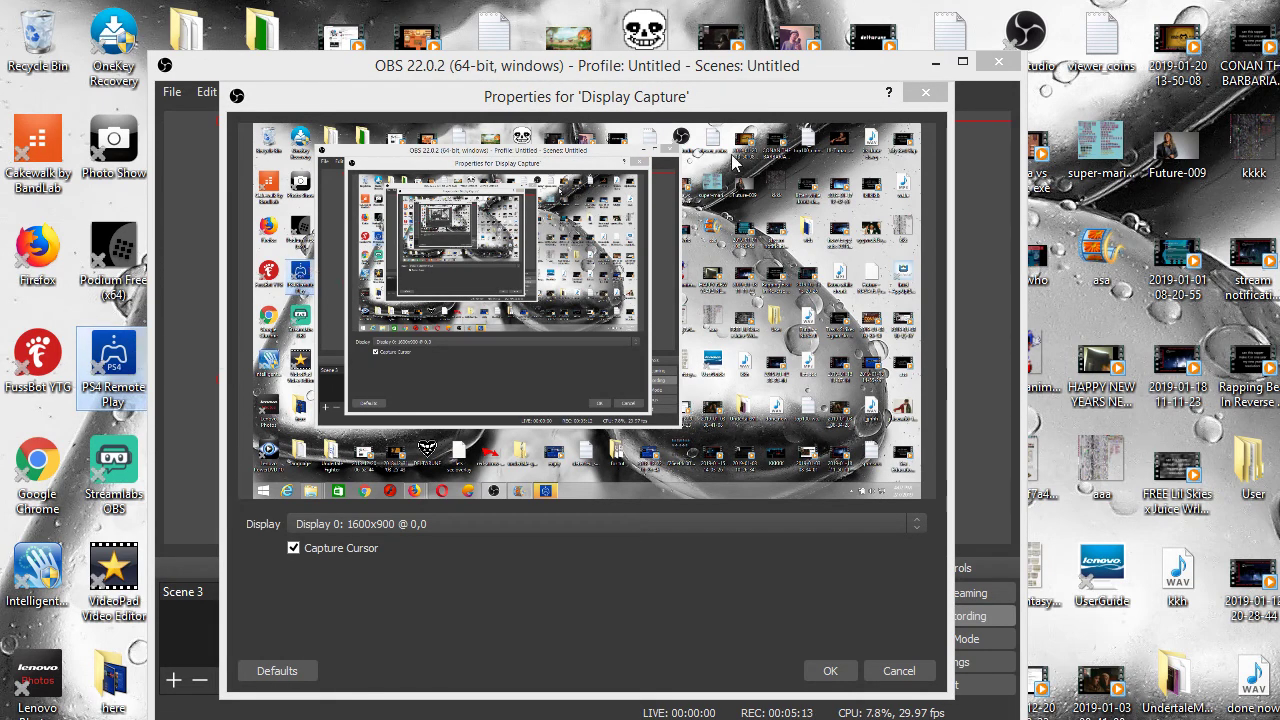
left_click(942, 95)
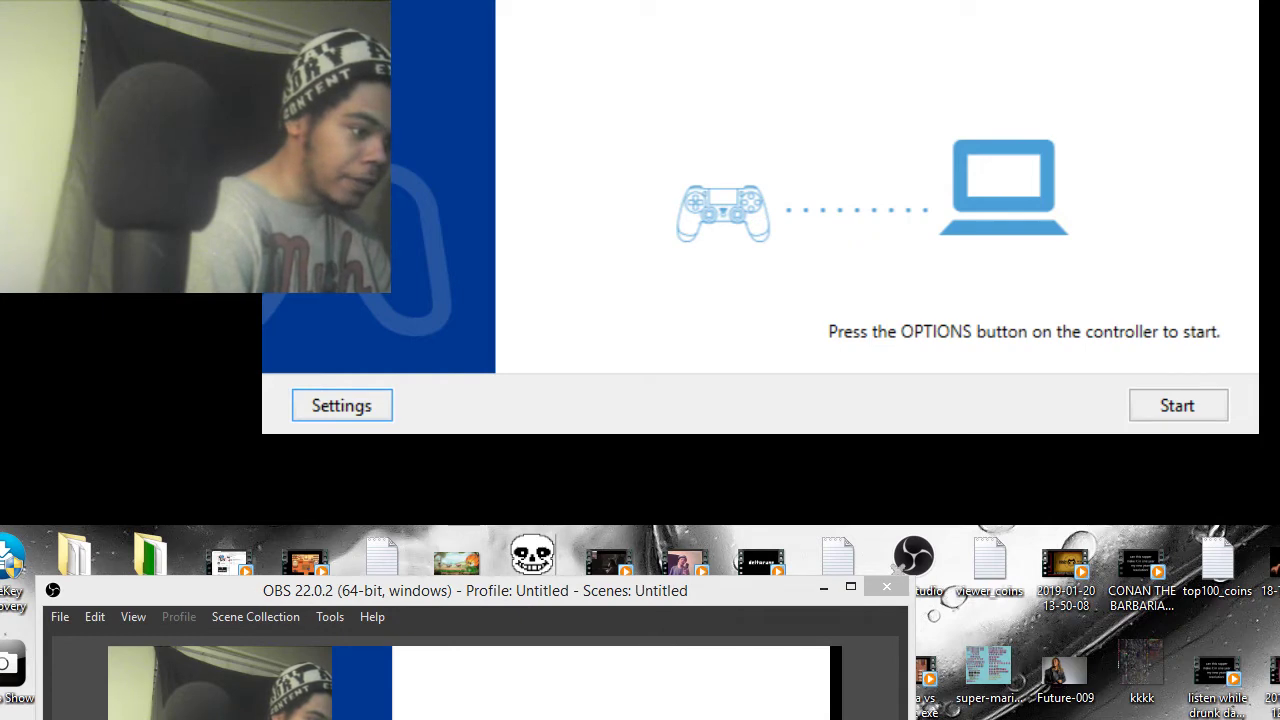
left_click_drag(677, 696, 659, 718)
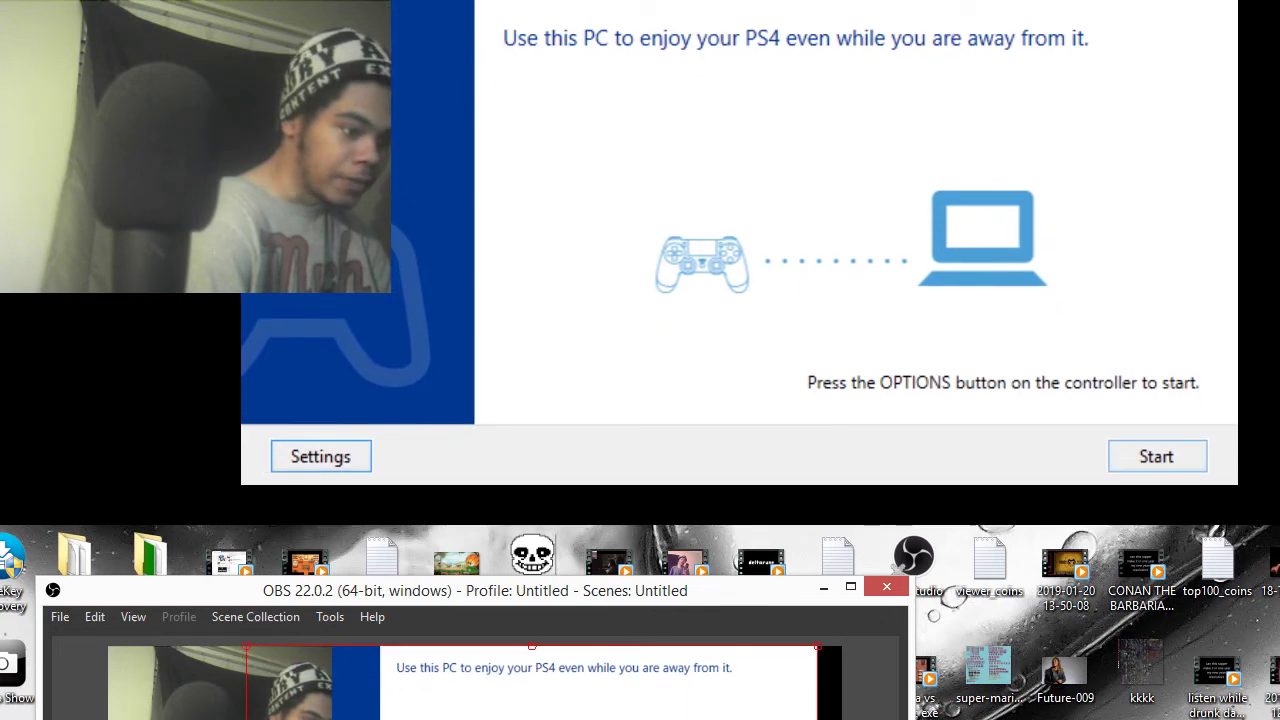
left_click(1171, 466)
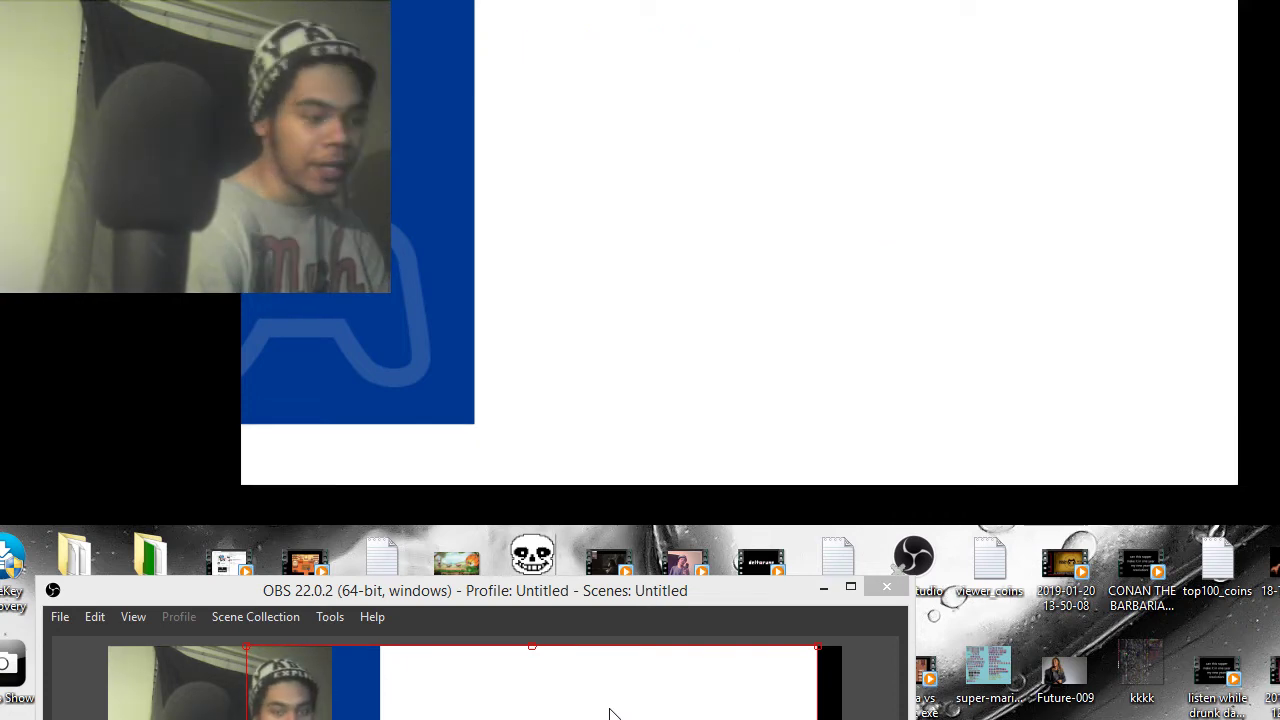
Step: Switch to OBS, open the Window Capture source's properties and accept them with the PS4 Remote Play screen captured
right_click(612, 713)
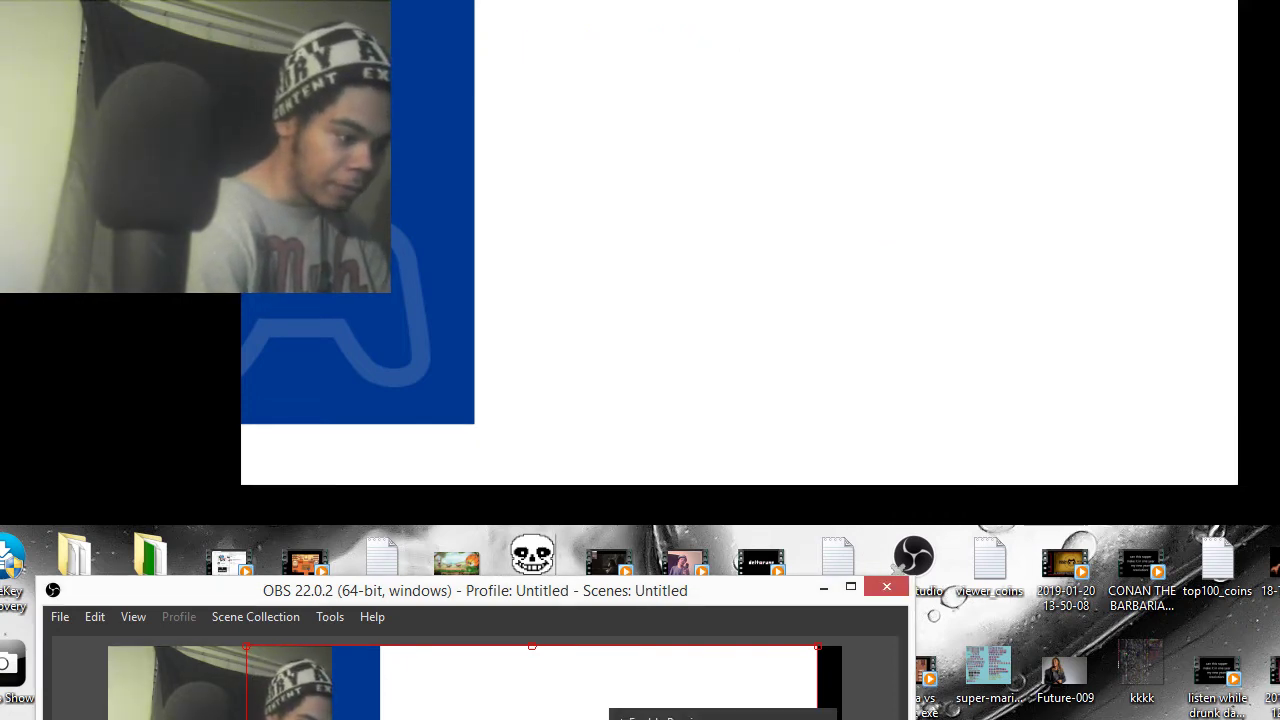
left_click(660, 719)
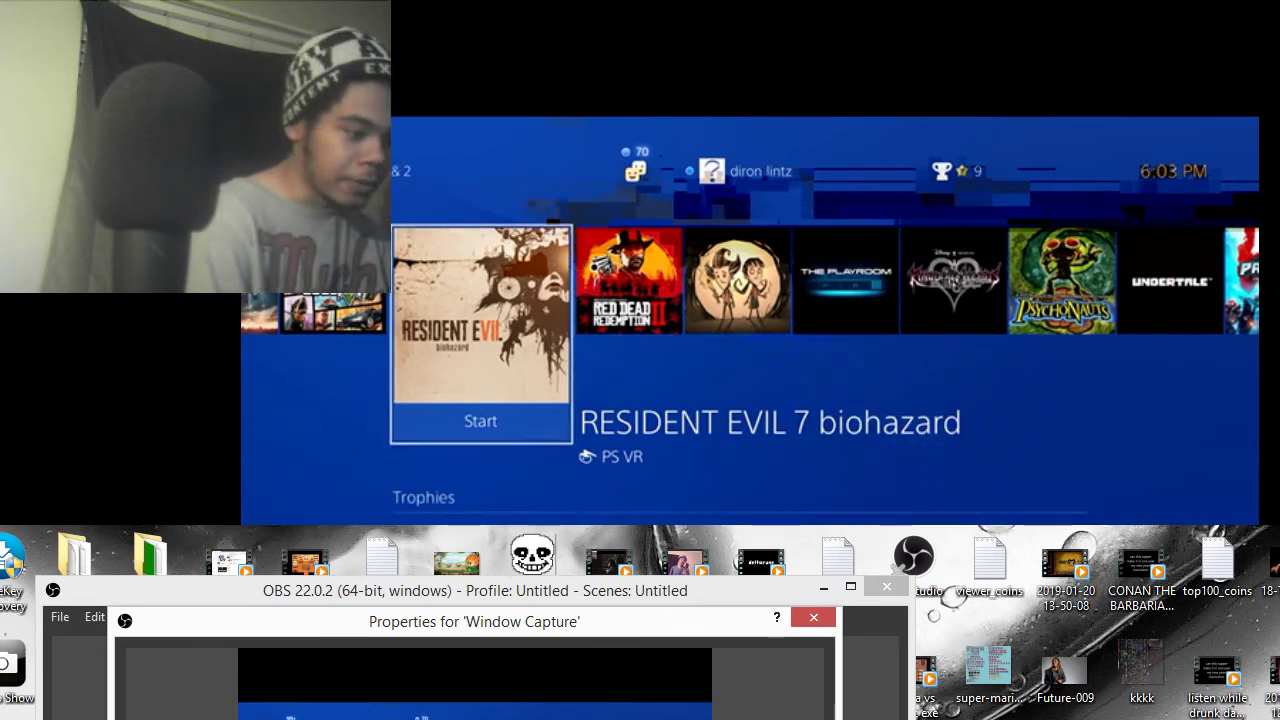
key("Return")
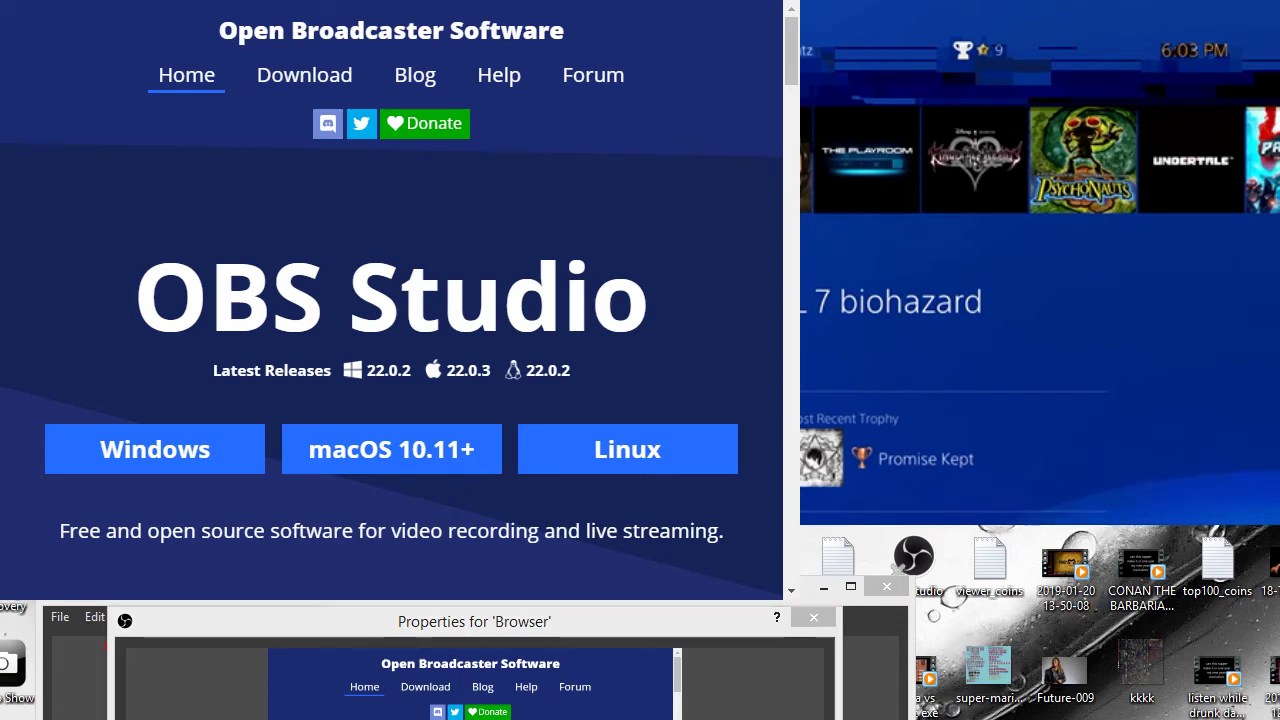
Step: Switch to Firefox, open the YouTube live dashboard and pop out its live chat into a separate window
key("alt+Tab")
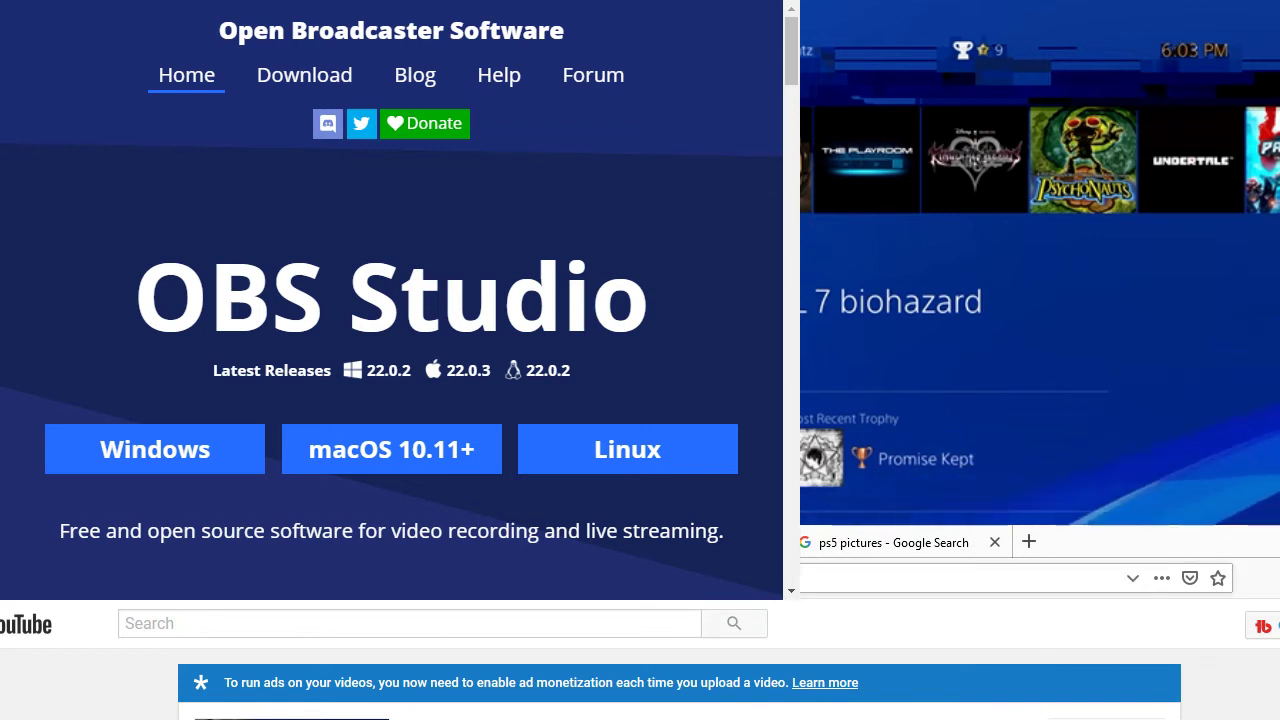
type("li")
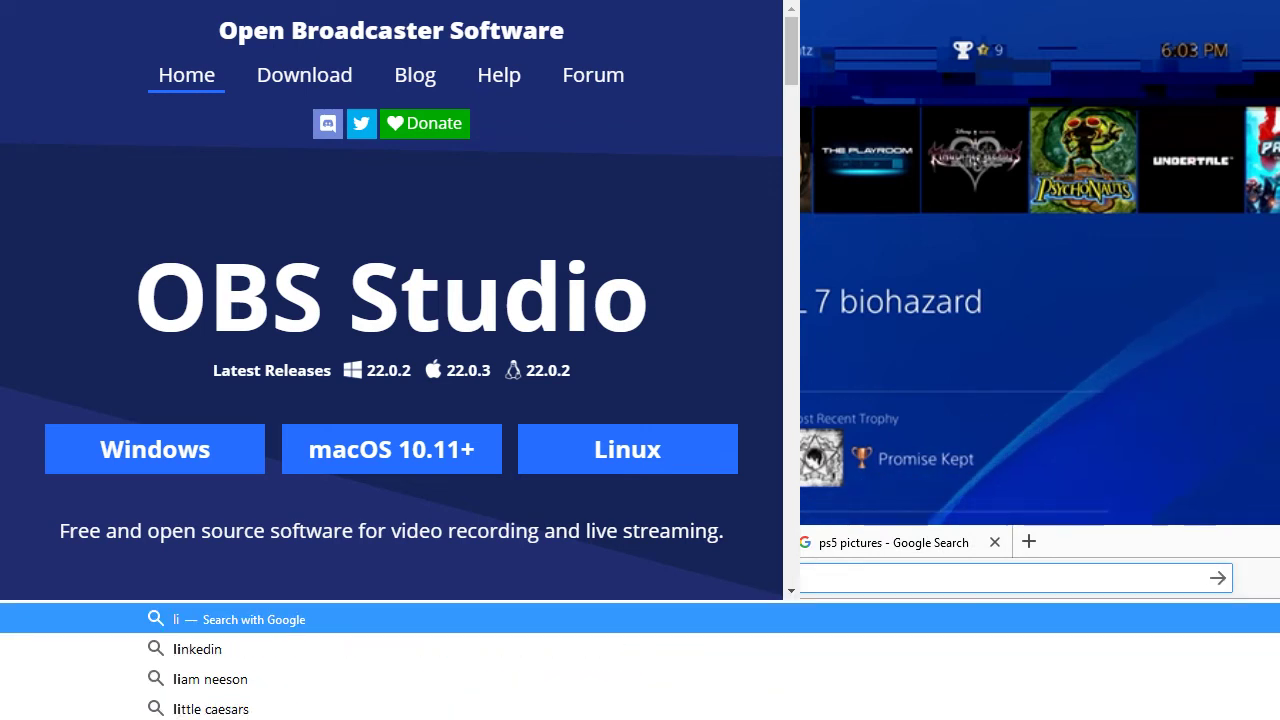
type("v")
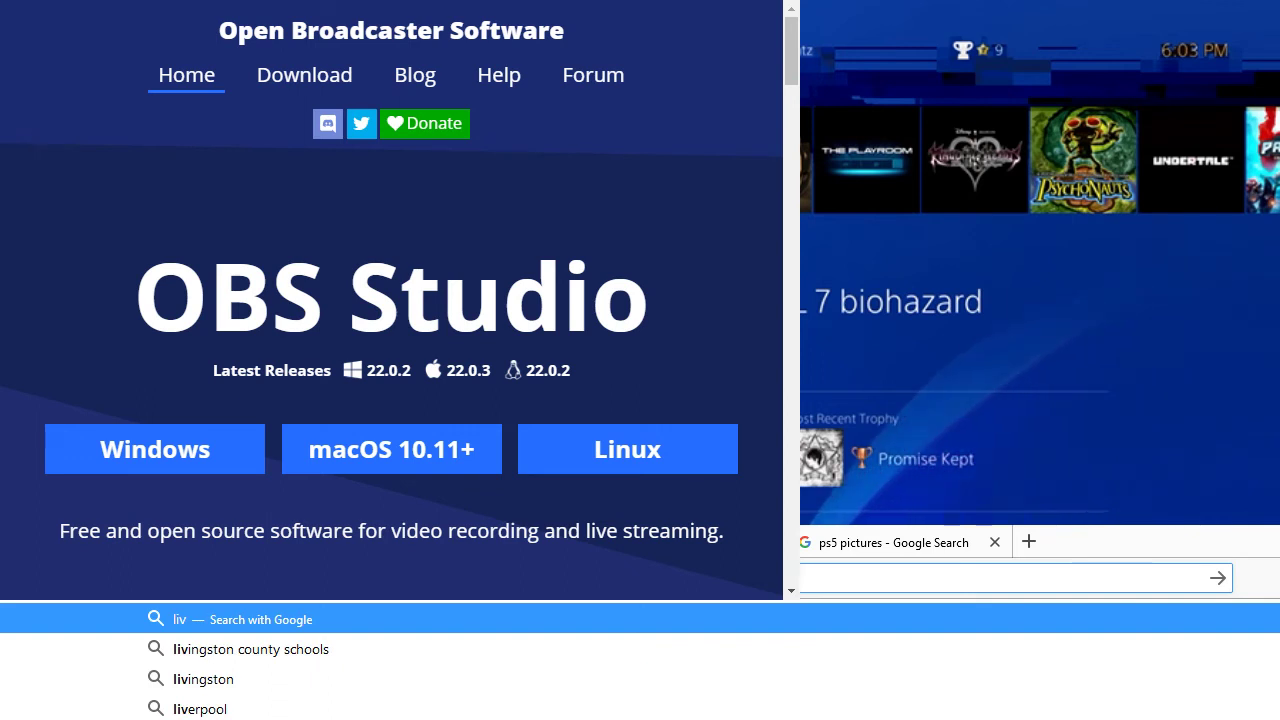
key("Escape")
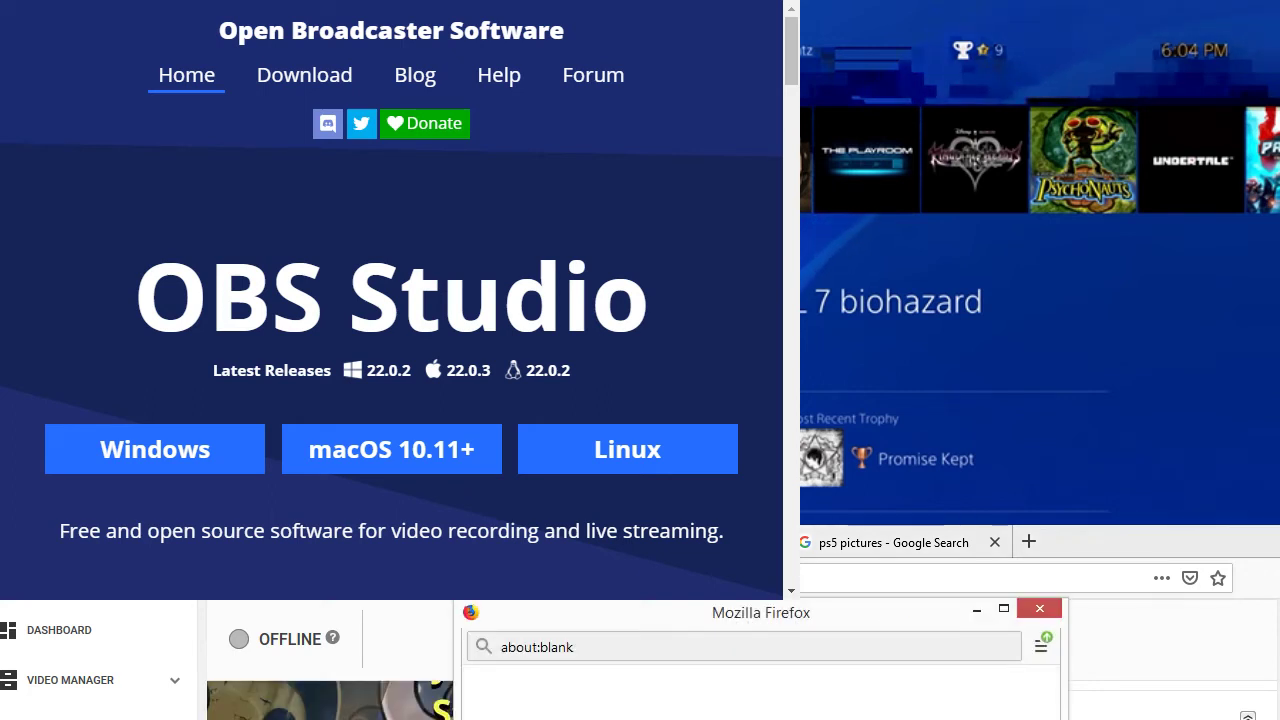
Step: Copy the web address of the pop-out YouTube live chat and close its window
left_click(700, 647)
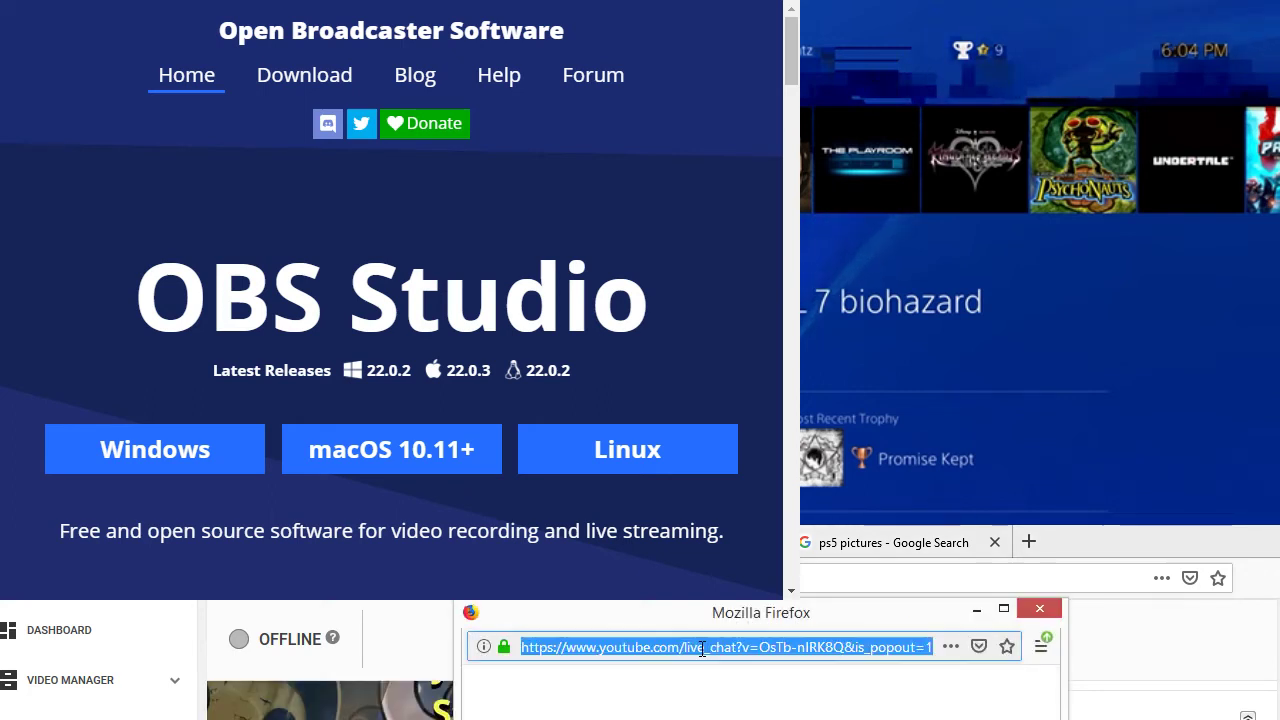
right_click(704, 648)
left_click(751, 713)
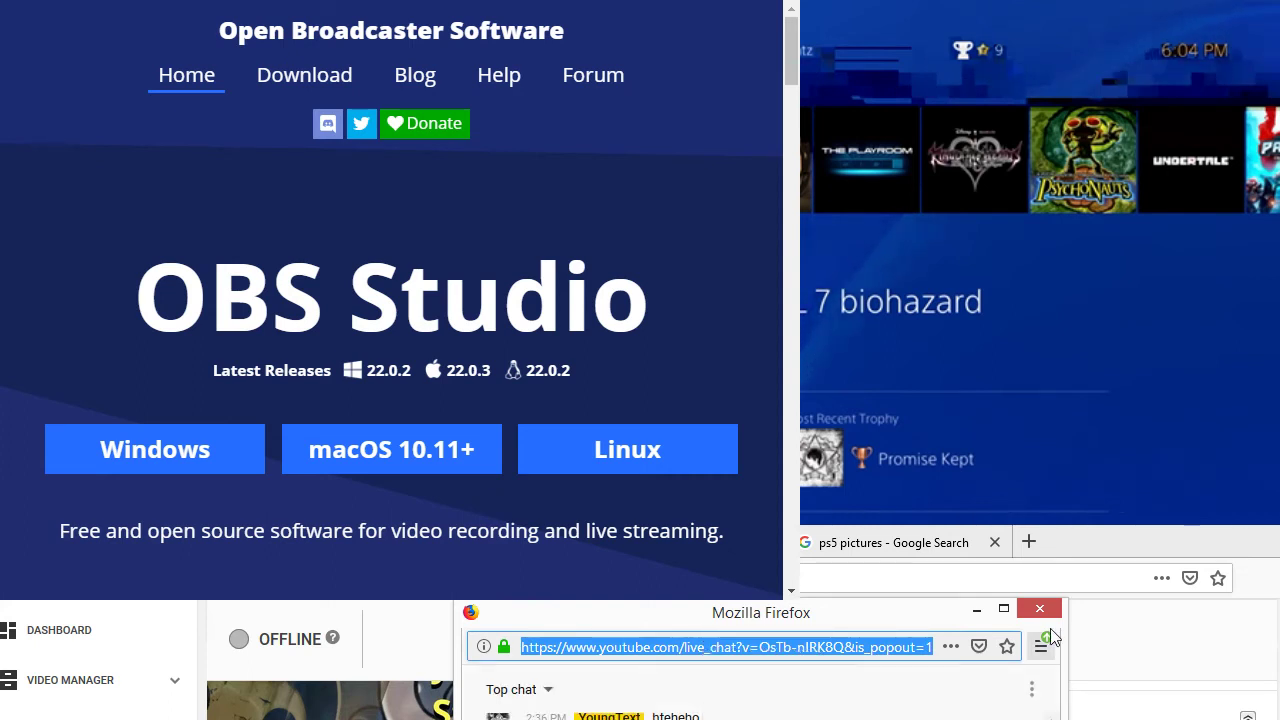
left_click(1041, 610)
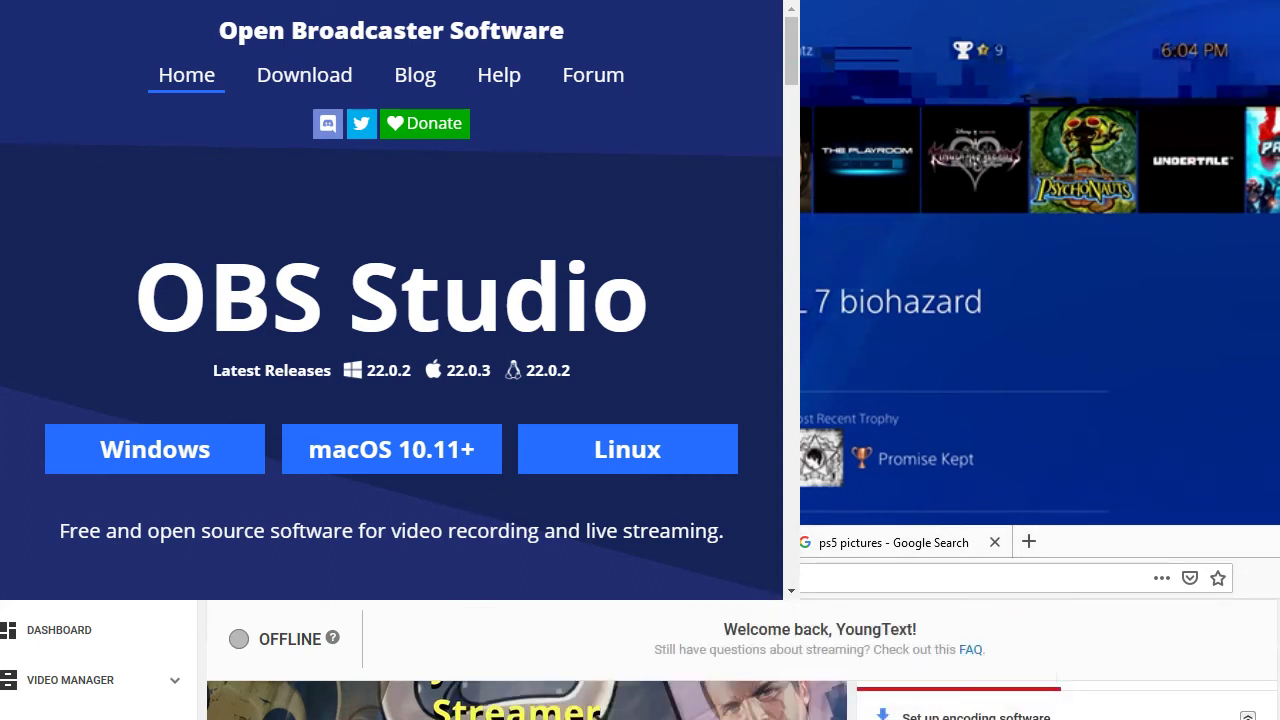
Step: Switch back to OBS and load the copied live chat address in the Browser source to show the chat in the scene
key("super+Down")
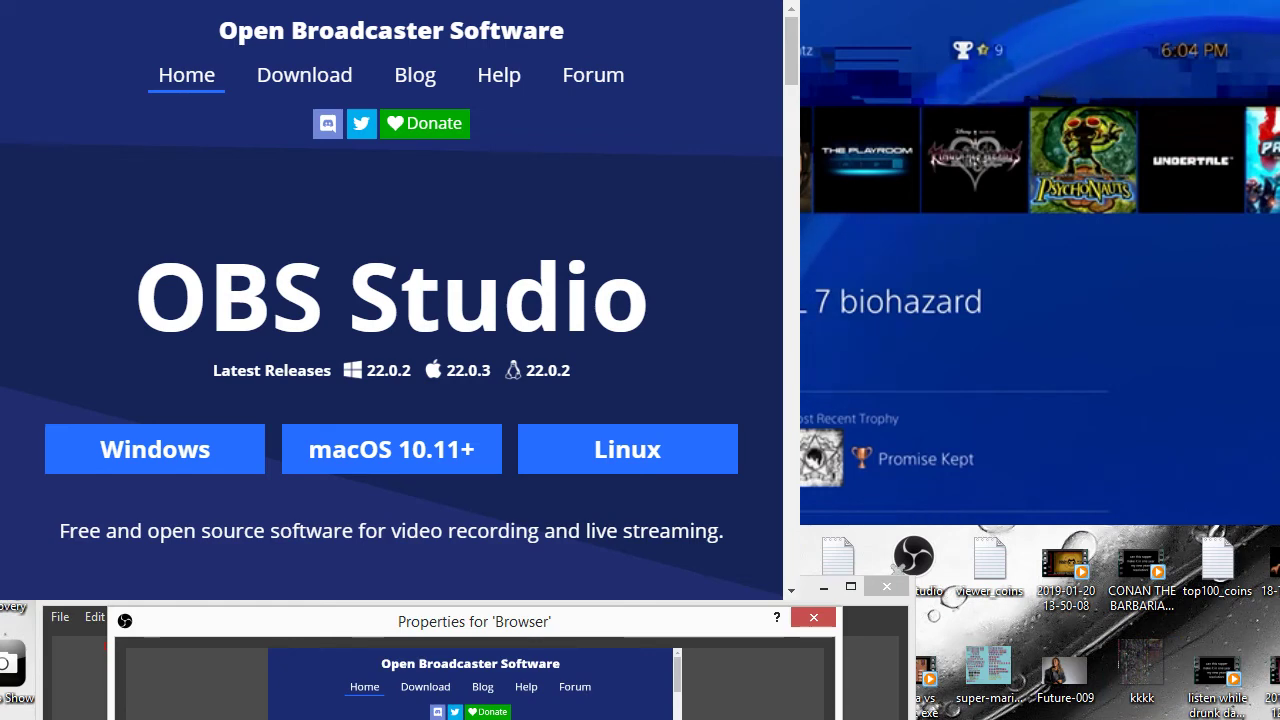
key("super+Down")
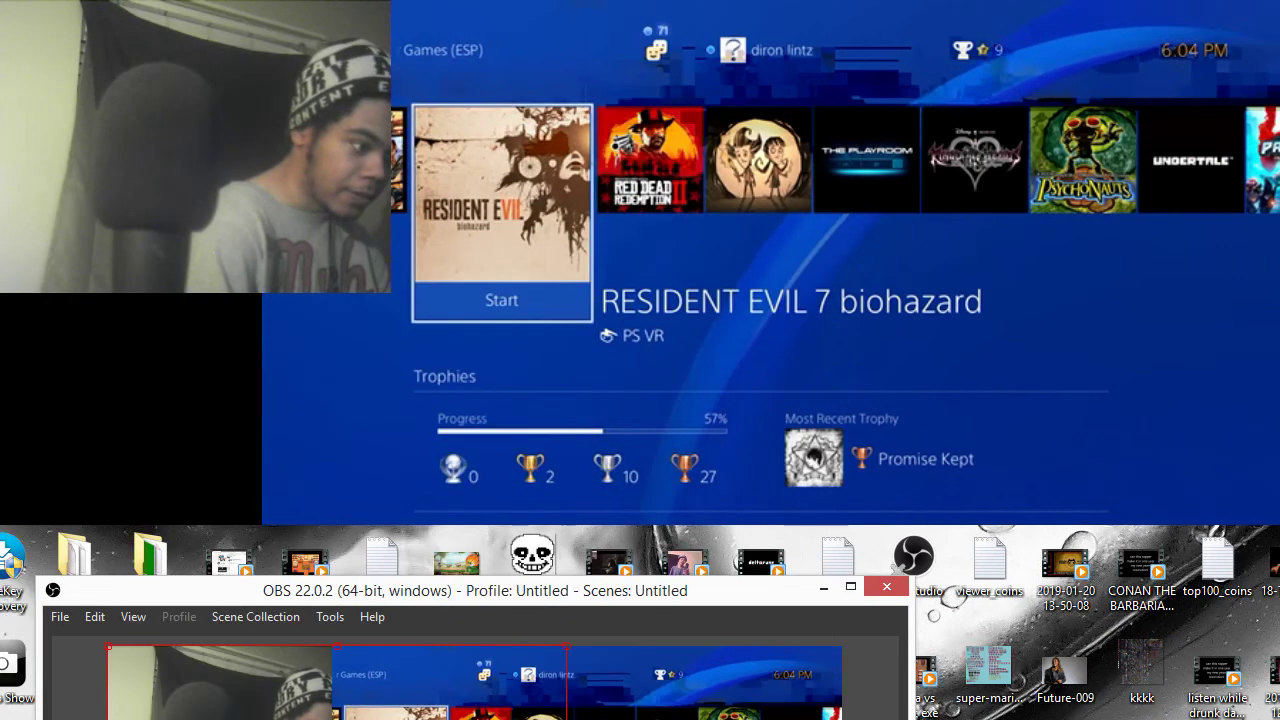
key("Escape")
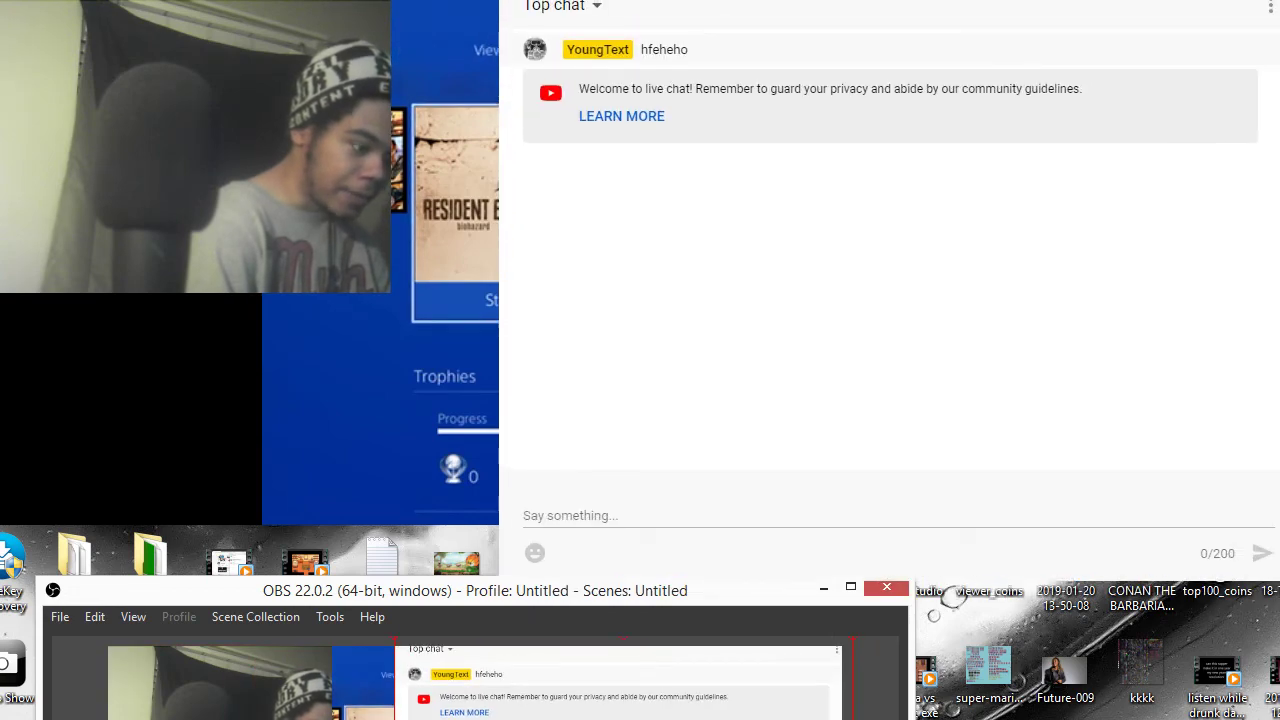
Step: Switch to the YouTube live dashboard, post the test message "ewesdsd" in the live chat, and return to OBS
key("alt+Tab")
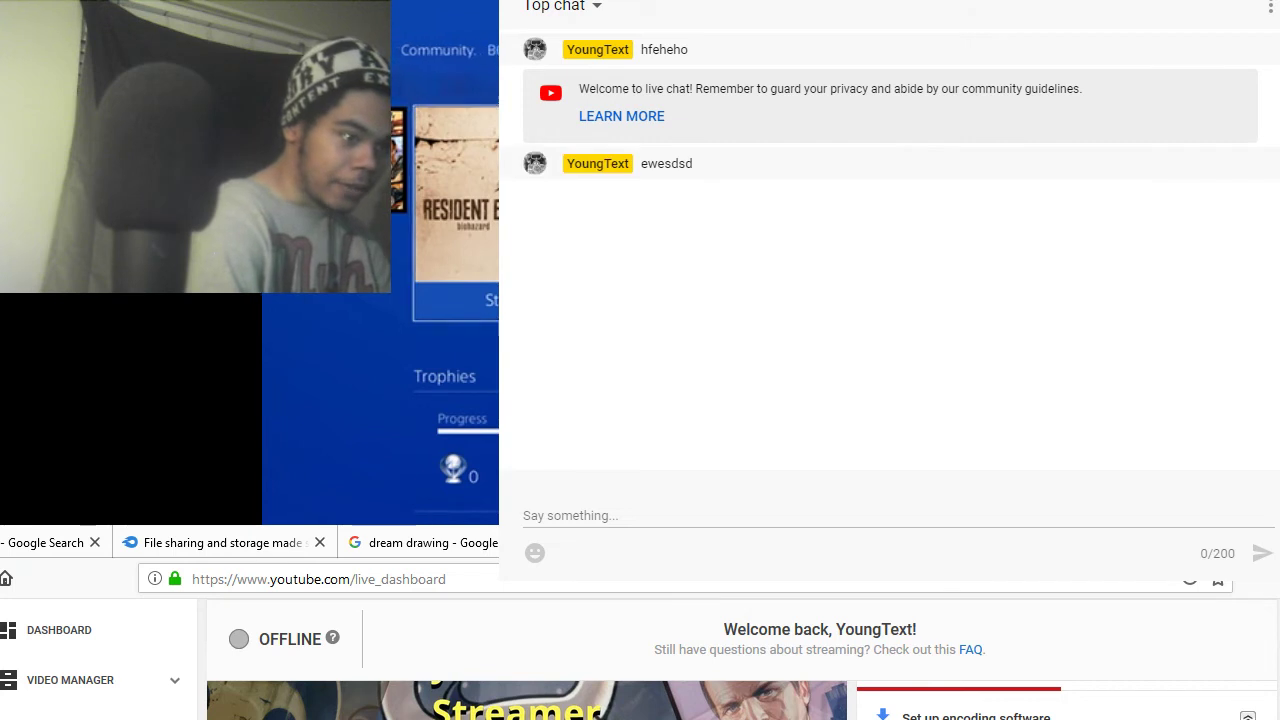
key("alt+Tab")
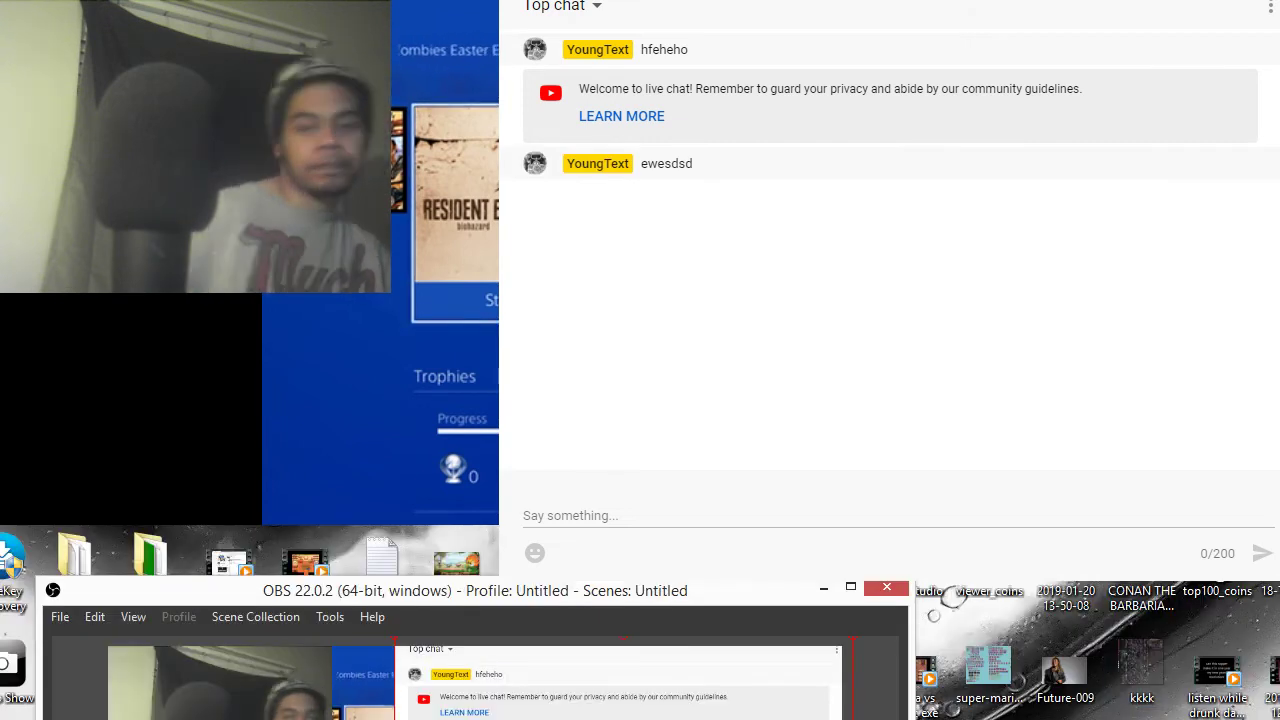